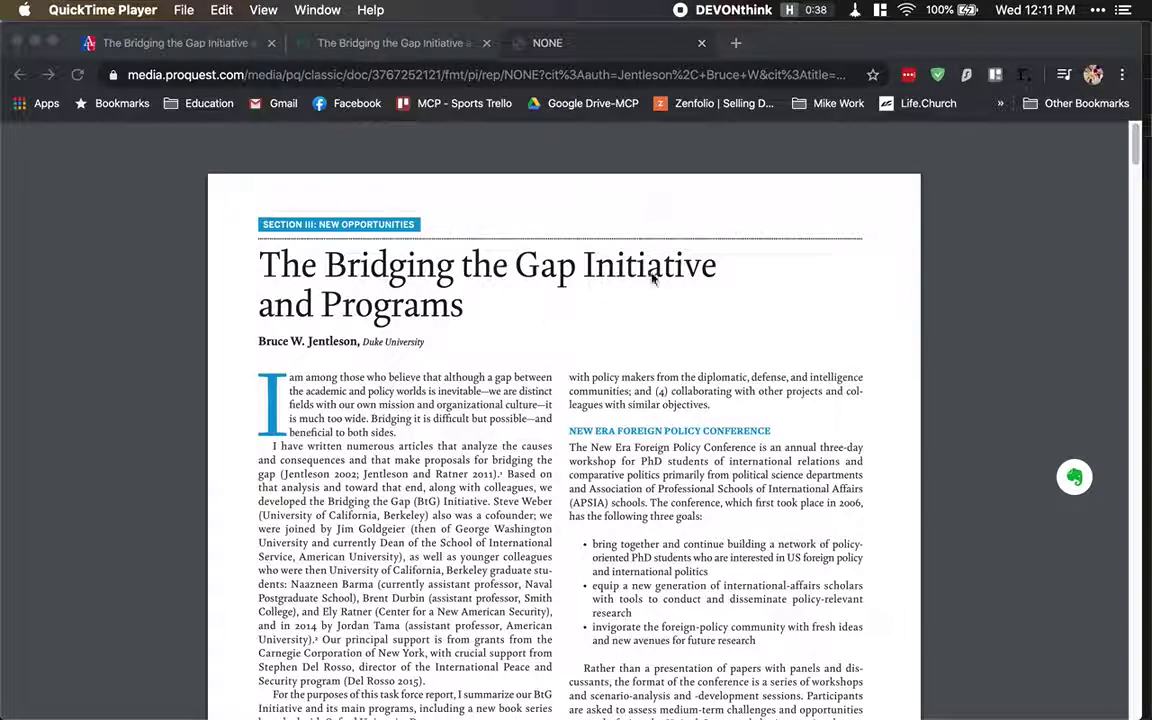
# Start saving the ProQuest article PDF to the Desktop, then cancel the save
pyautogui.click(1022, 163)
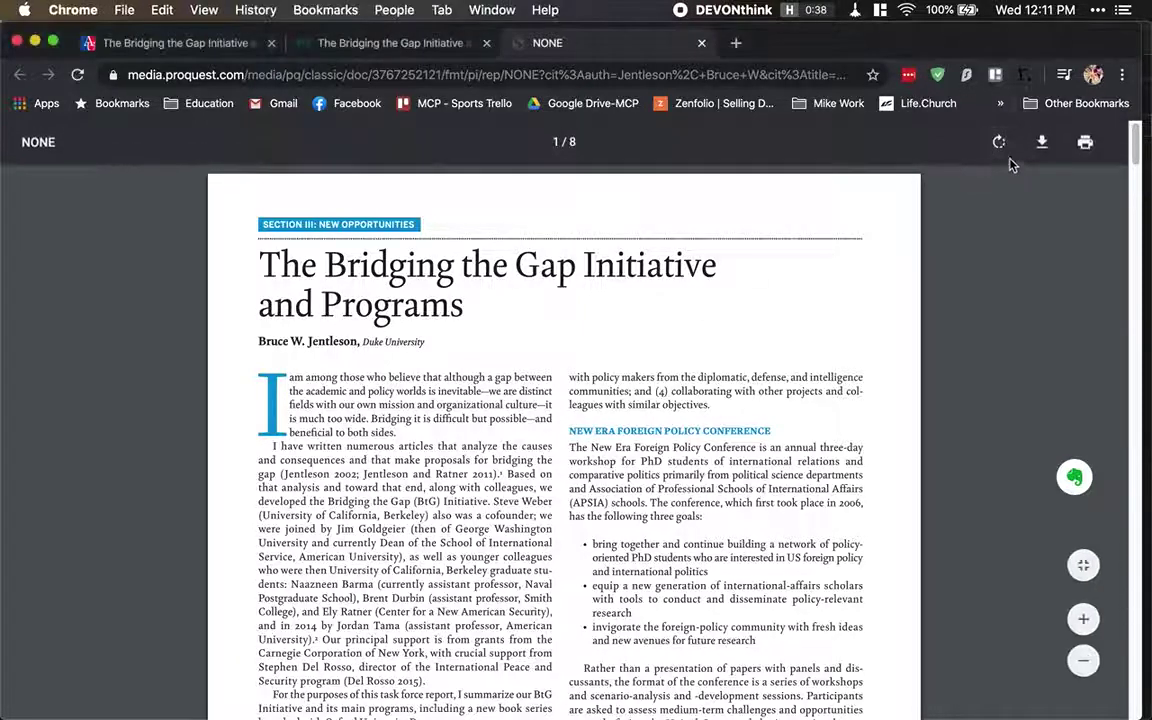
pyautogui.click(1042, 142)
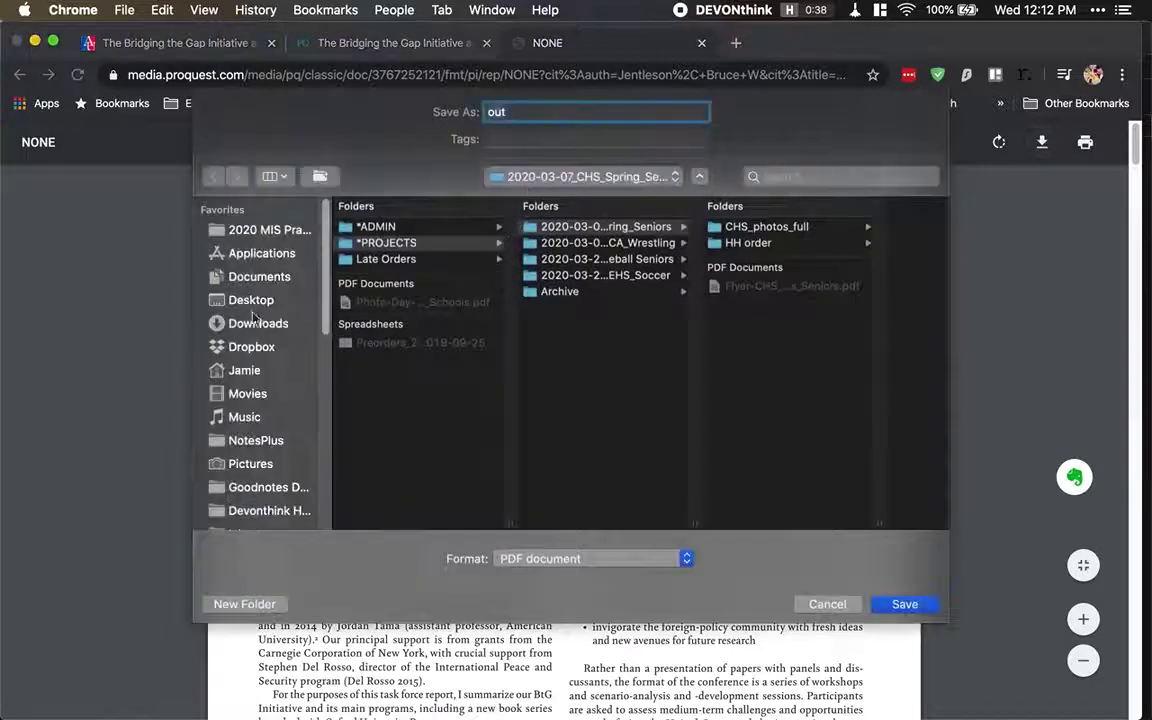
pyautogui.click(232, 296)
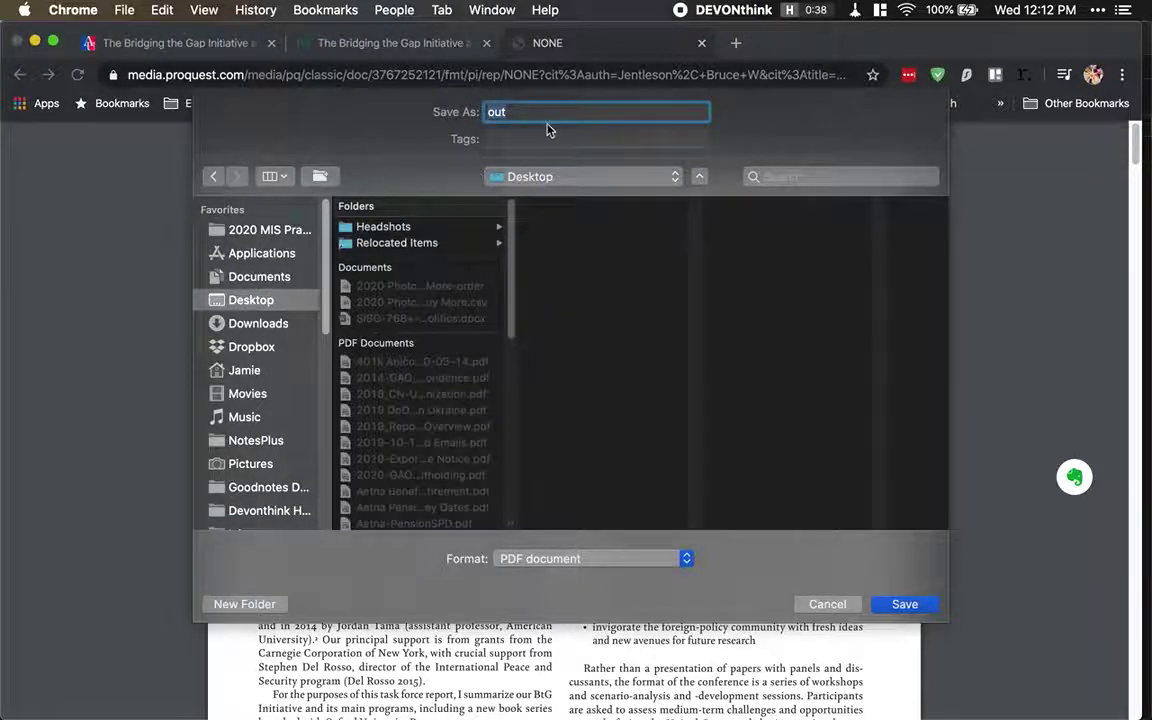
pyautogui.click(547, 140)
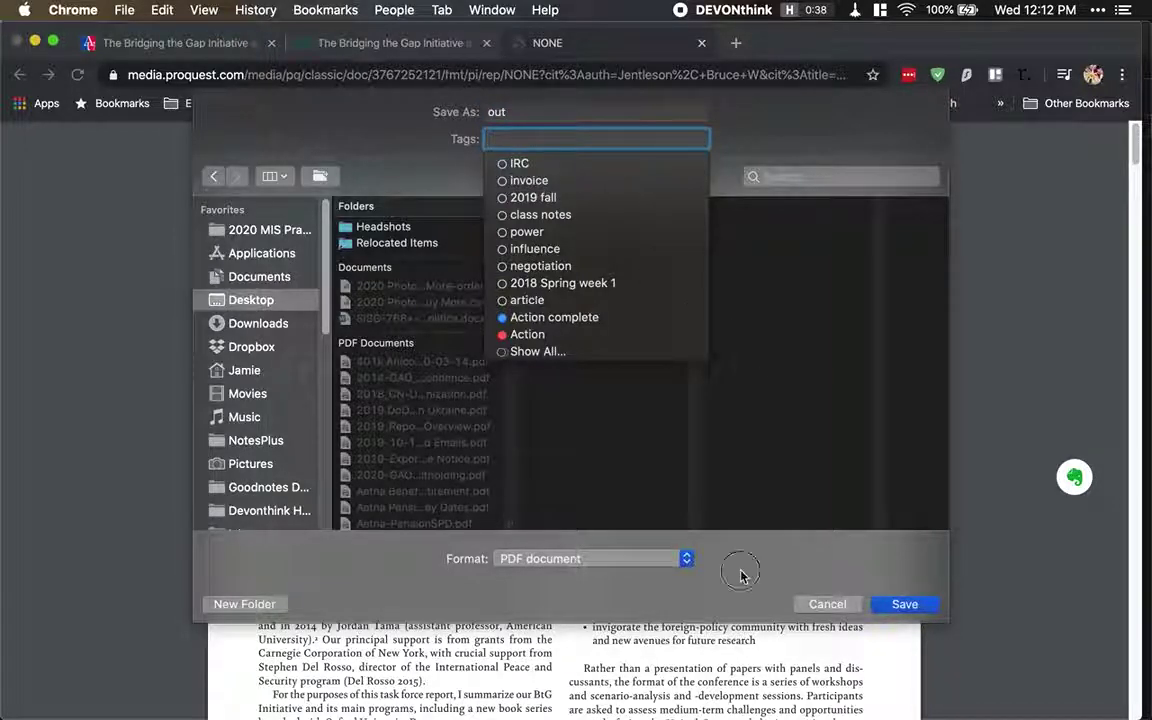
pyautogui.click(825, 604)
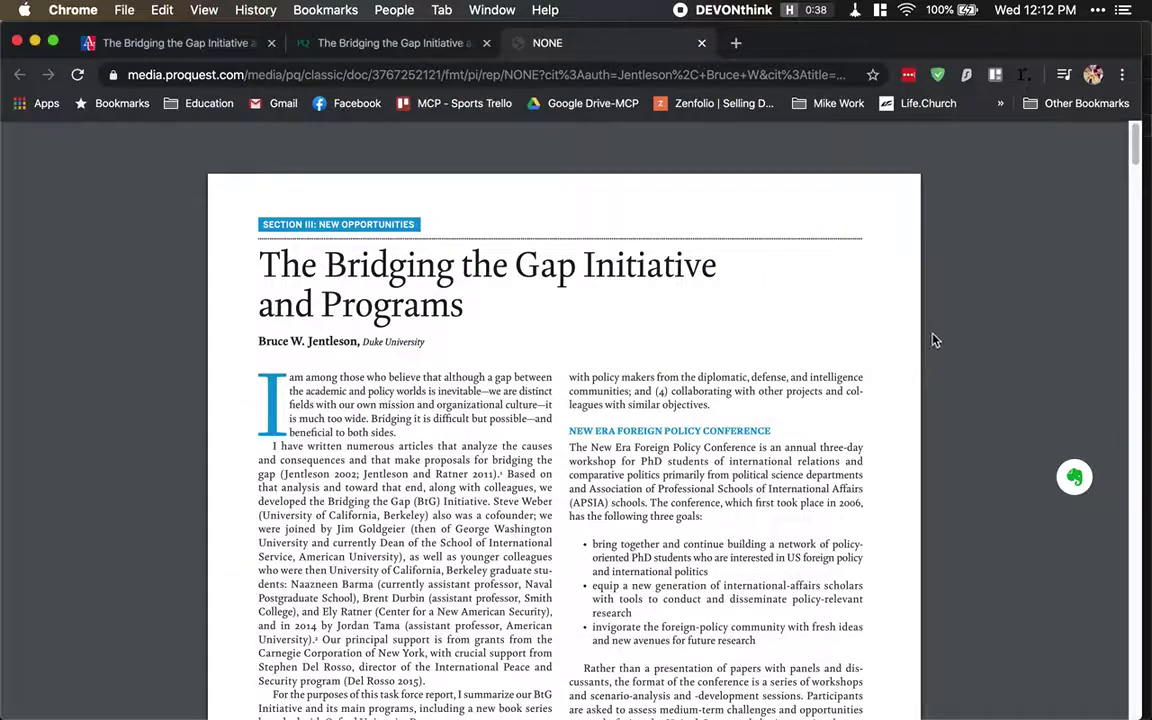
# Switch from Chrome to the Bookends reference library Library1.bdb
pyautogui.press('F11')
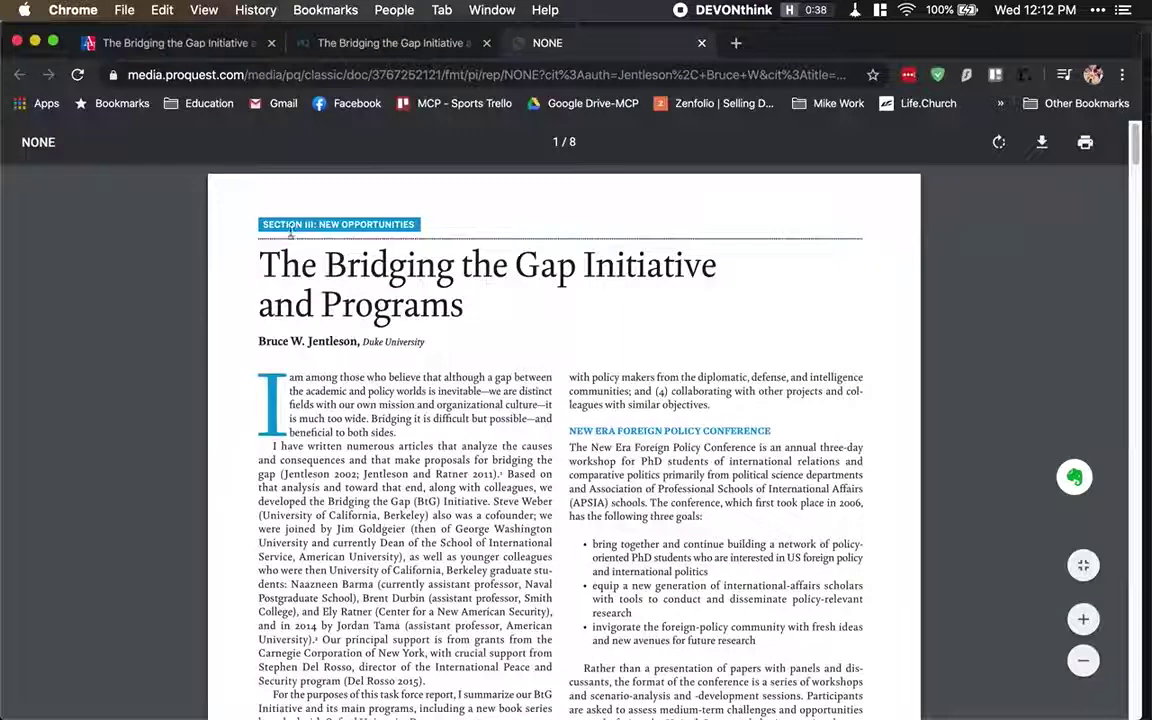
pyautogui.press('super+Tab')
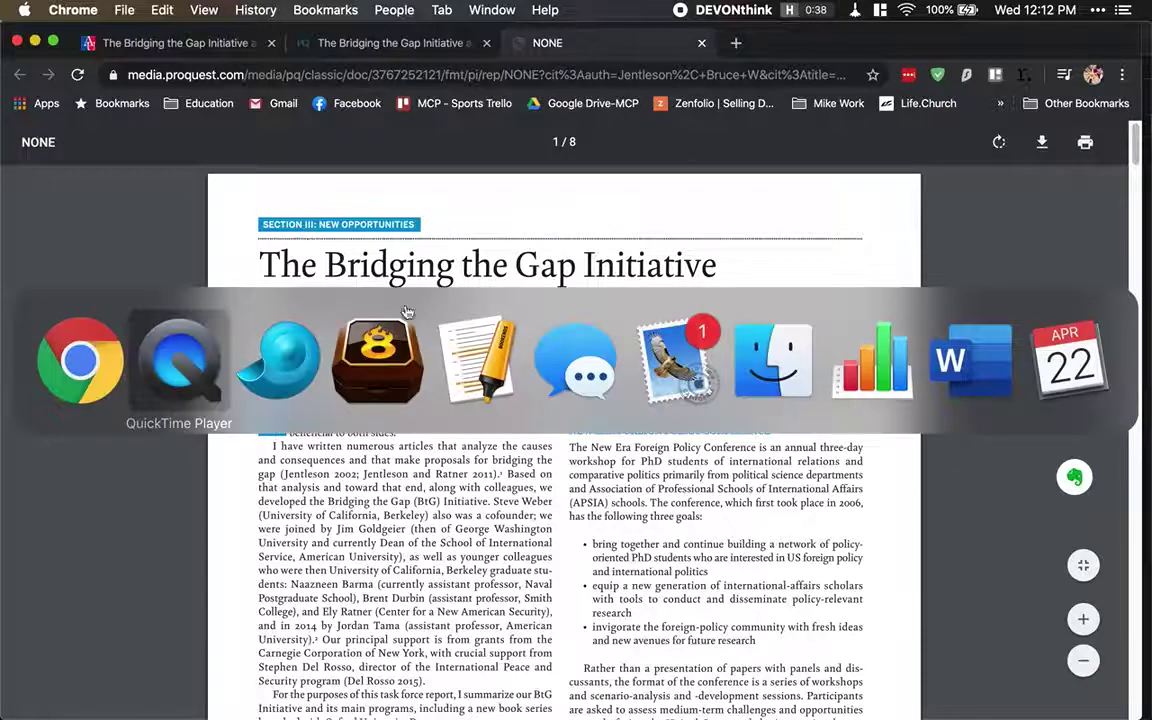
pyautogui.click(484, 370)
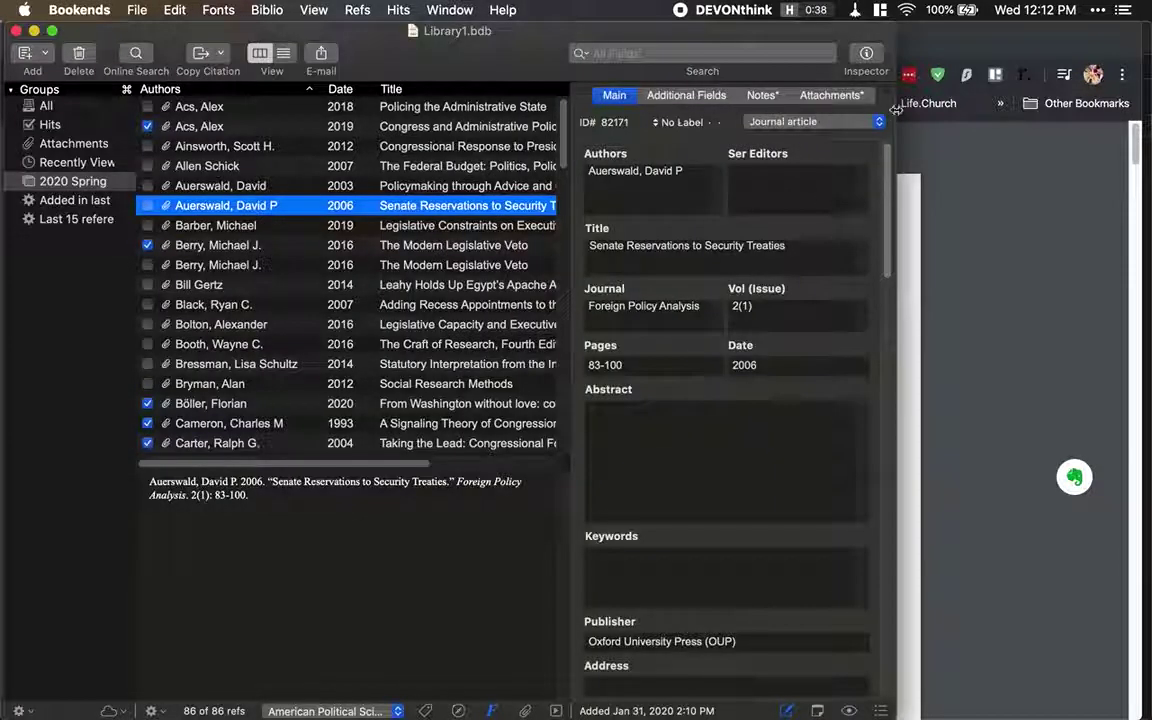
# Widen the Bookends window and select the Senate Reservations to Security Treaties citation text
pyautogui.moveTo(896, 108); pyautogui.dragTo(1045, 119)
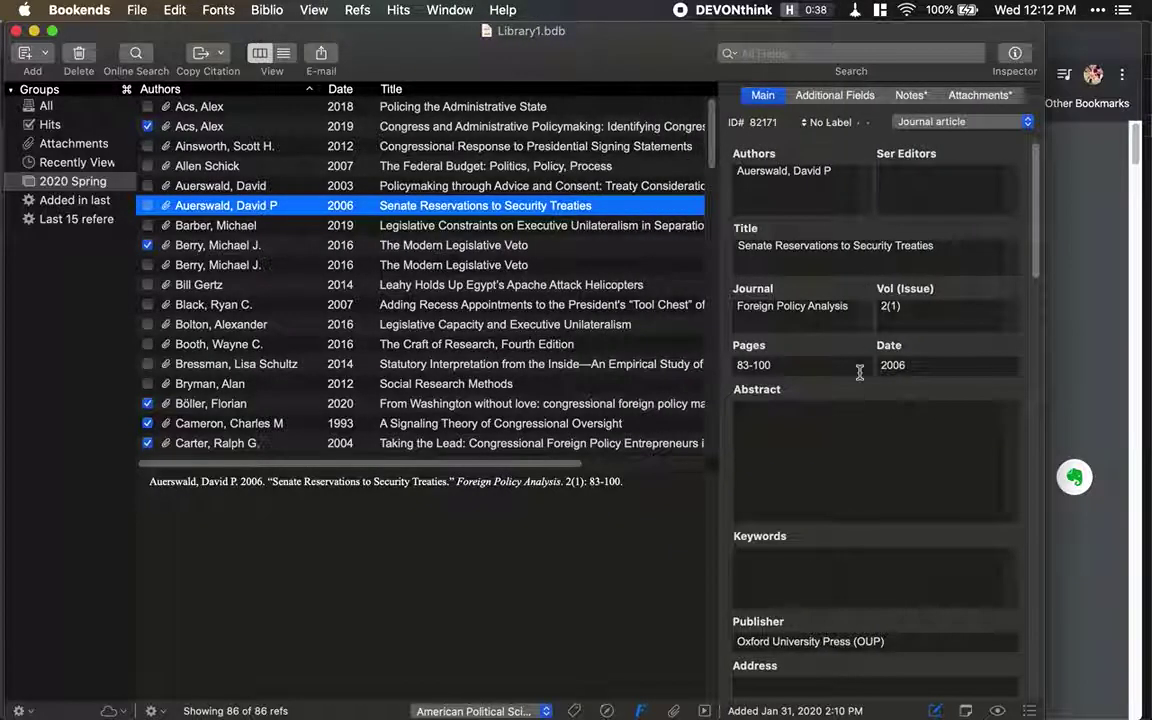
pyautogui.click(639, 483)
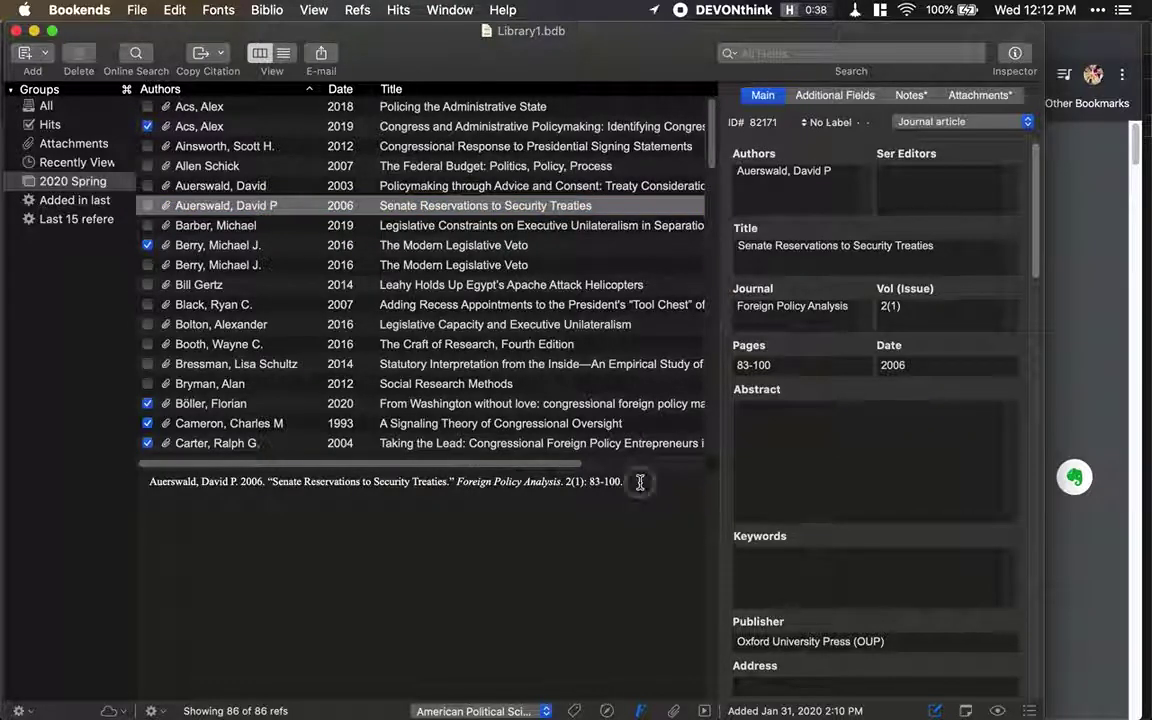
pyautogui.moveTo(639, 483); pyautogui.dragTo(148, 485)
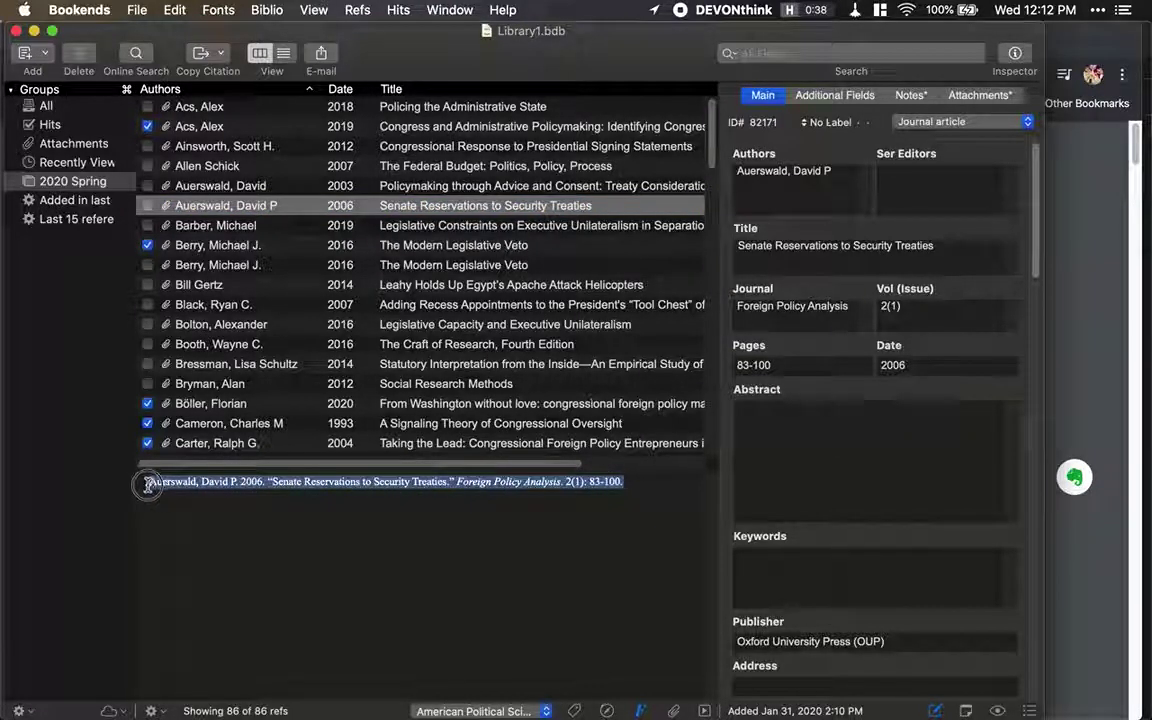
pyautogui.click(216, 505)
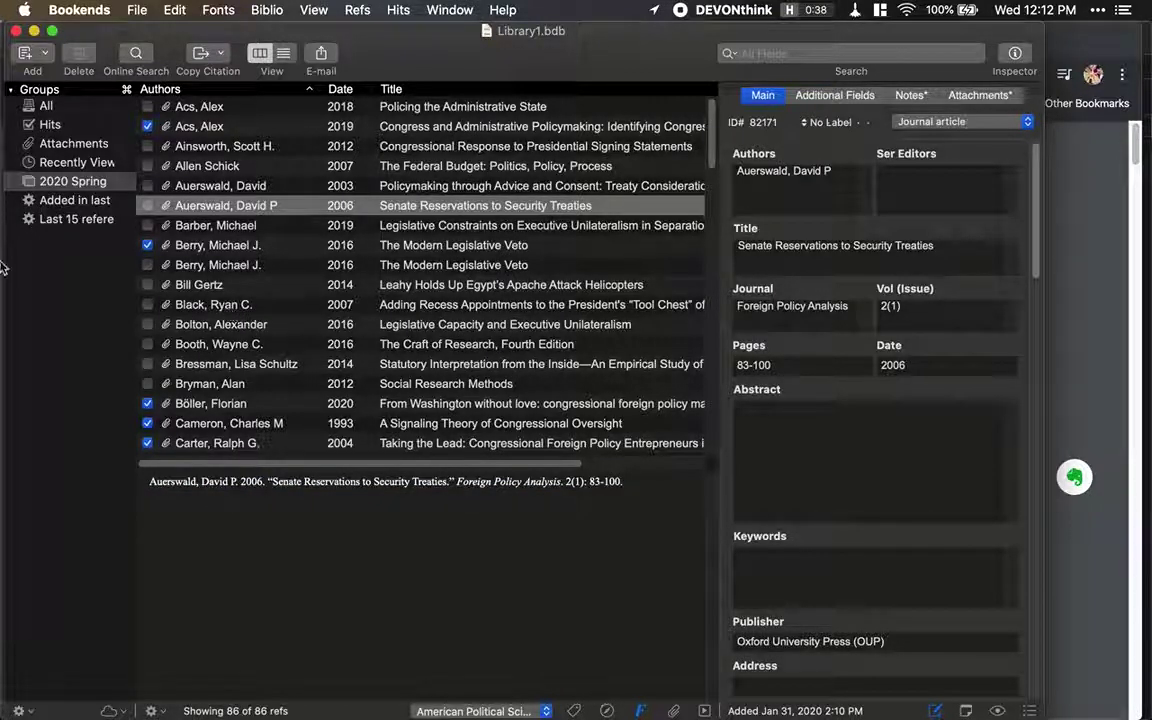
# Show DEVONthink's Research group and scroll through its 77 items labelled Done, Important and To Do
pyautogui.moveTo(10, 240)
pyautogui.click(26, 152)
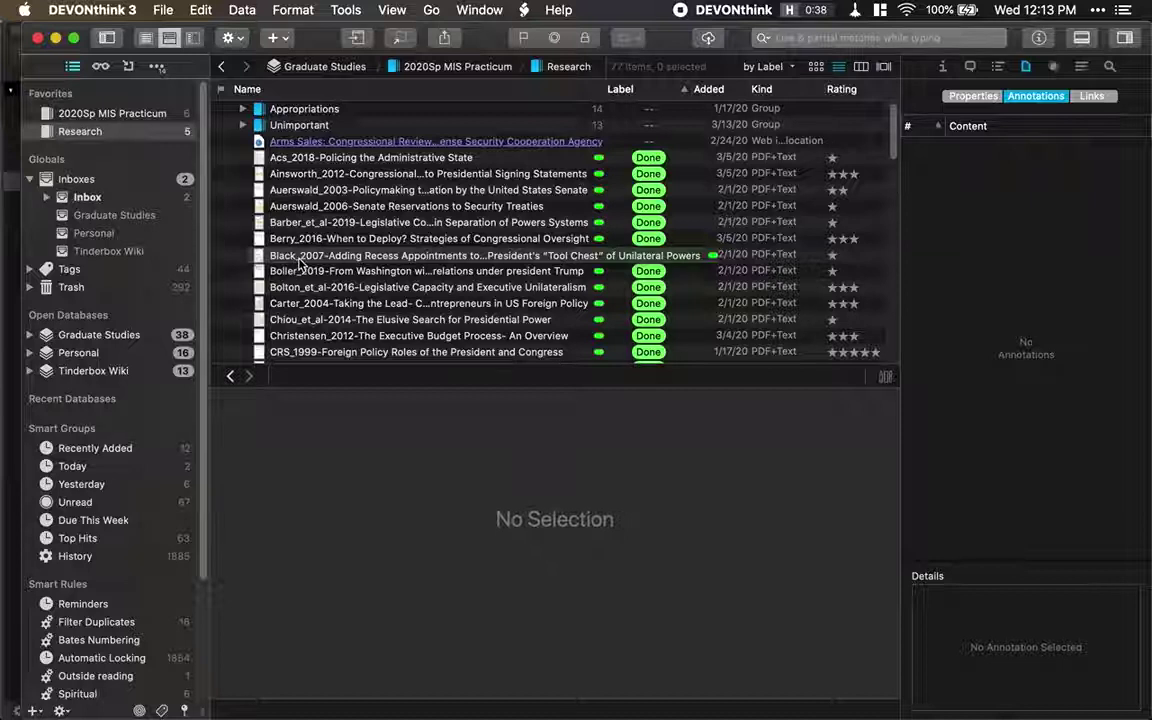
pyautogui.click(88, 182)
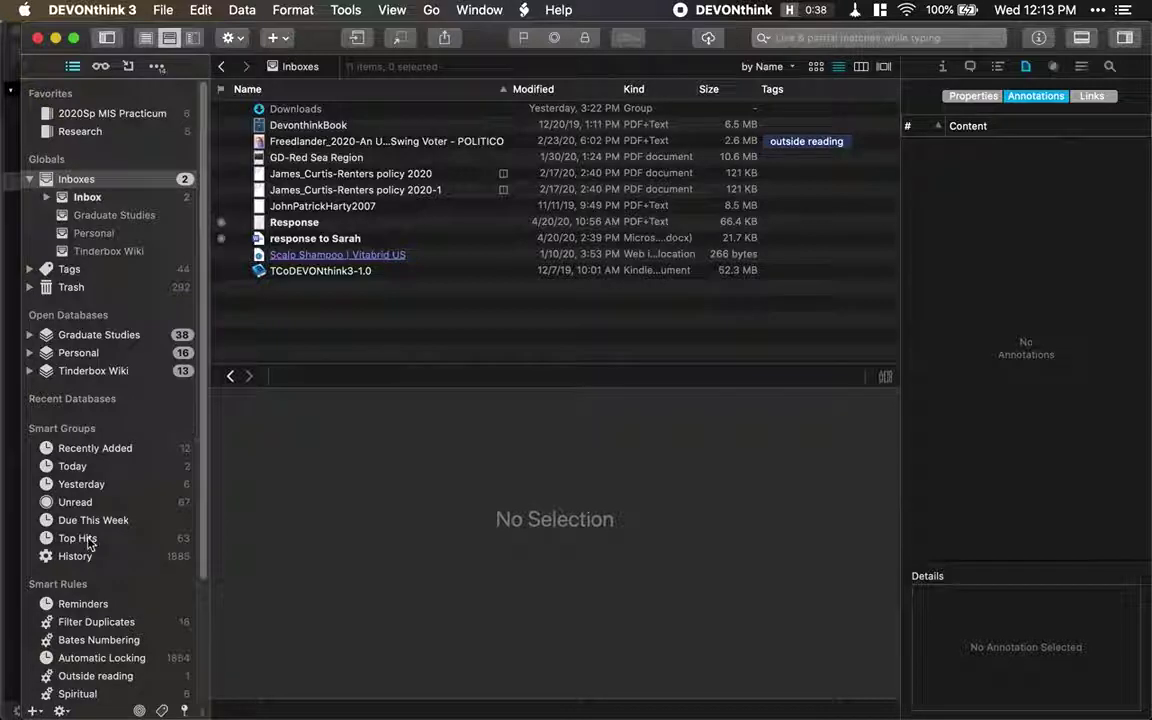
pyautogui.click(90, 136)
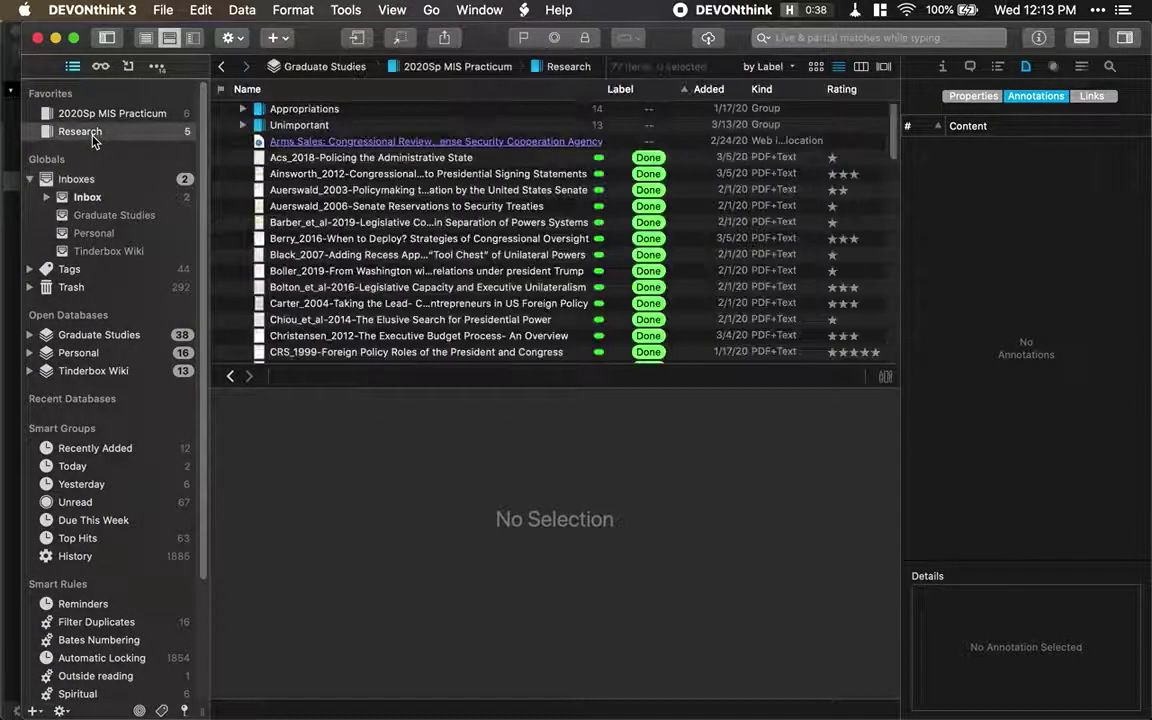
pyautogui.scroll(-15, 440, 250)
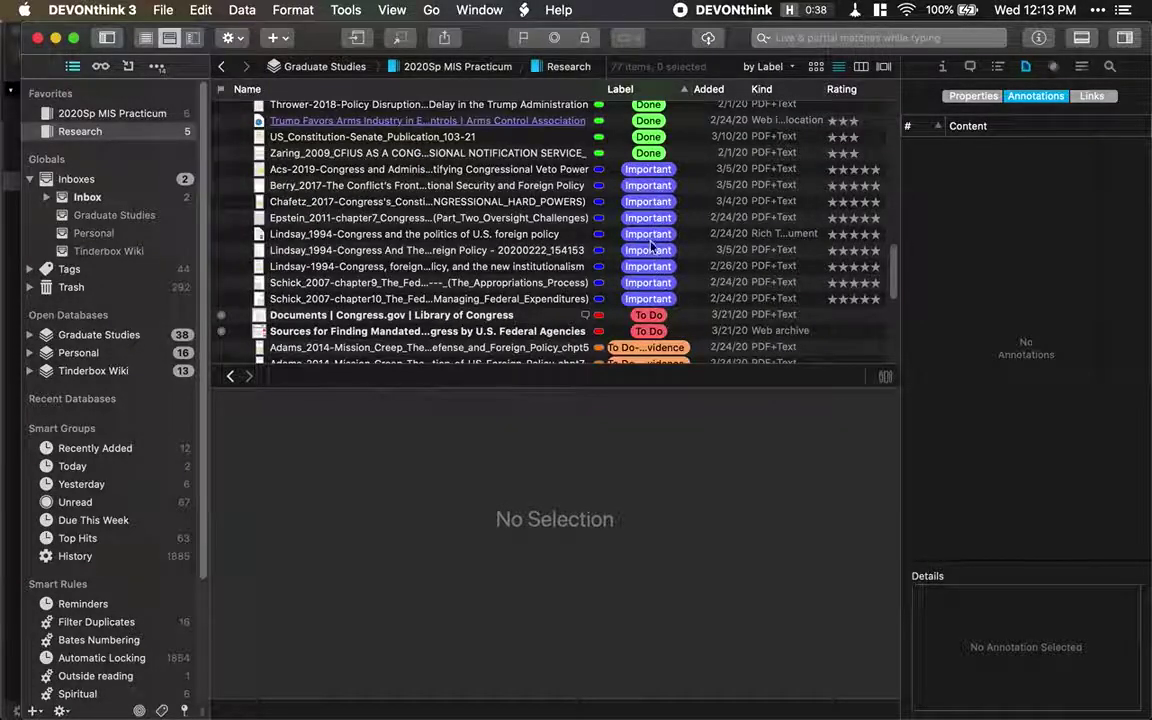
pyautogui.scroll(3, 651, 245)
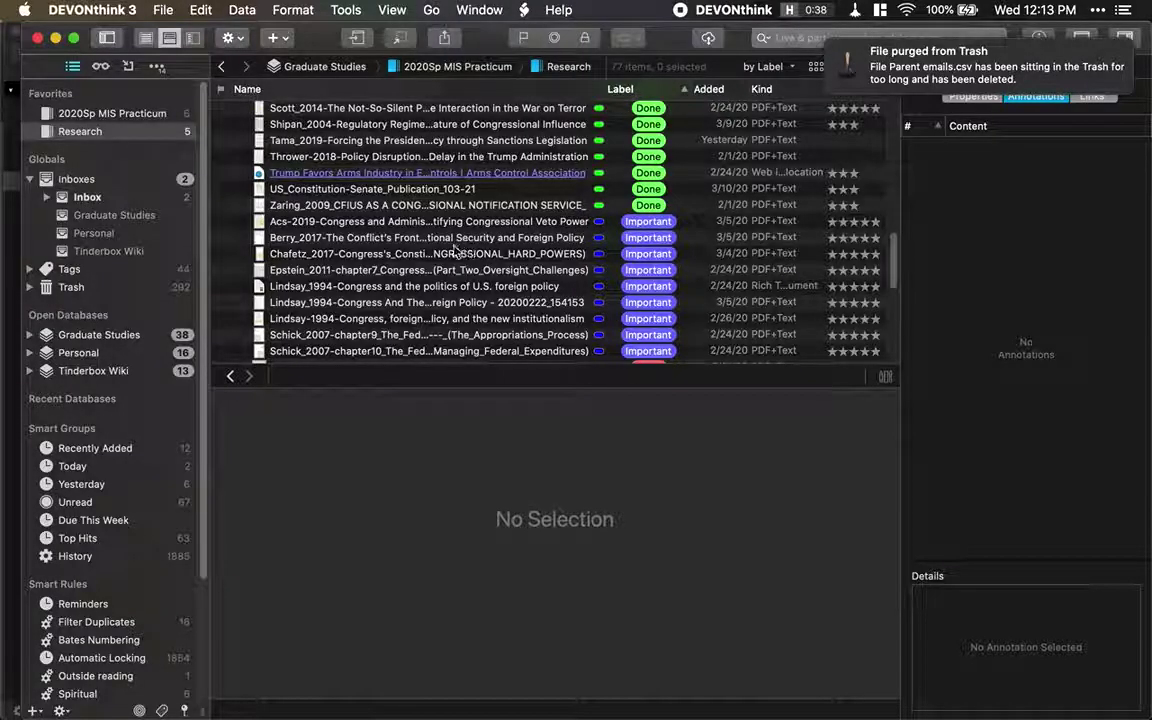
# Open the Berry_2017 chapter PDF in its own window and scroll through it
pyautogui.click(454, 243)
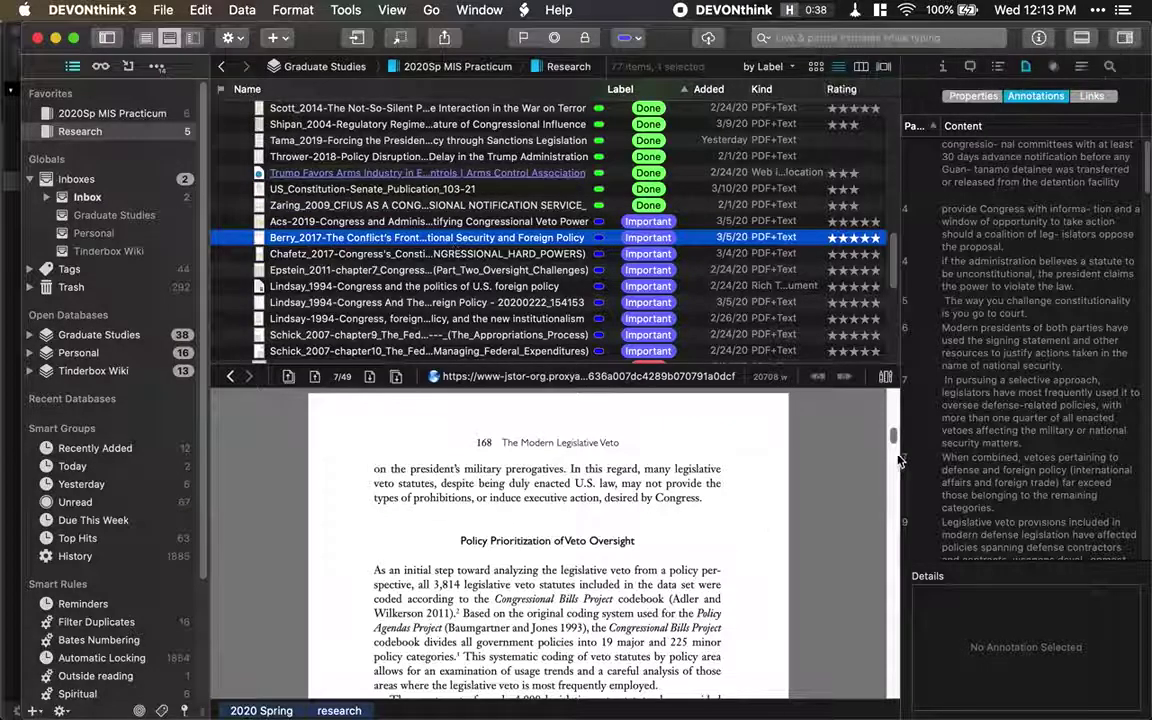
pyautogui.moveTo(897, 447); pyautogui.dragTo(860, 385)
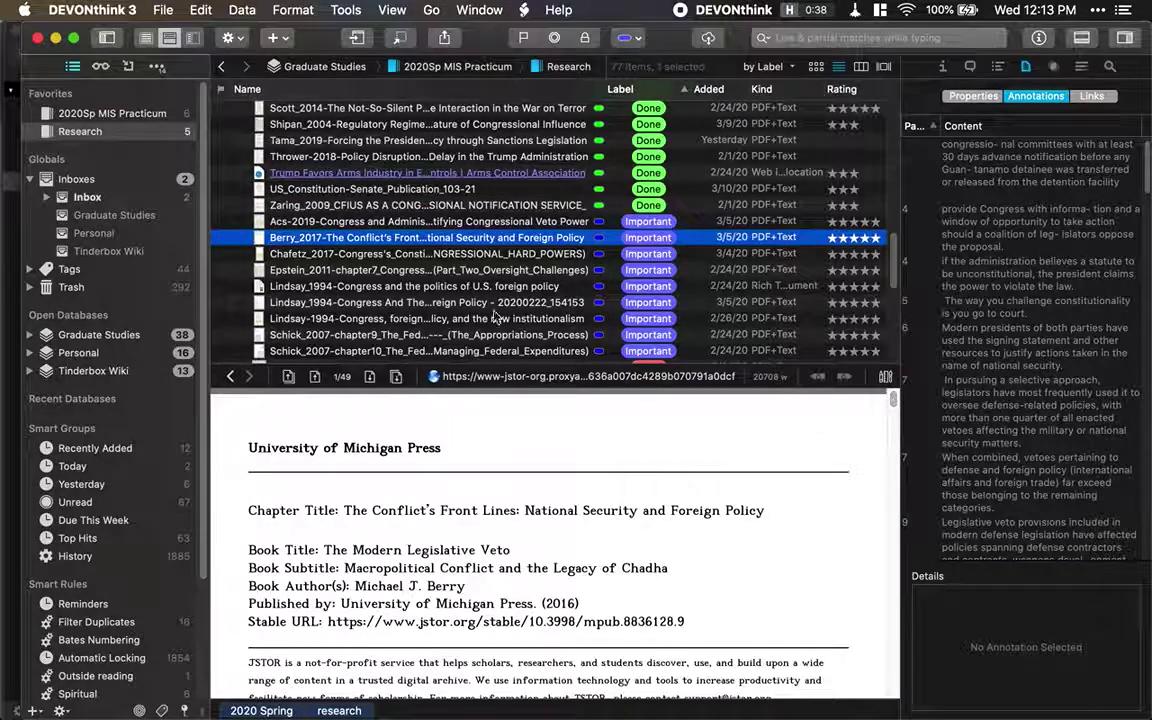
pyautogui.doubleClick(490, 245)
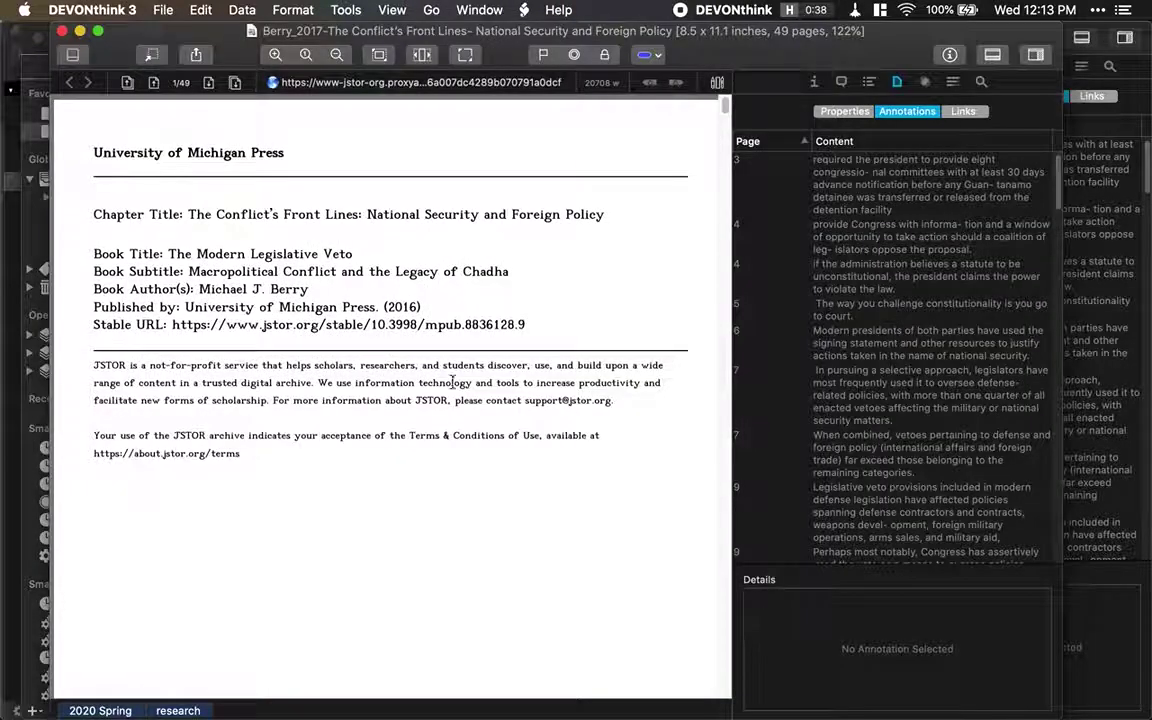
pyautogui.scroll(-3, 442, 414)
pyautogui.scroll(-10, 446, 417)
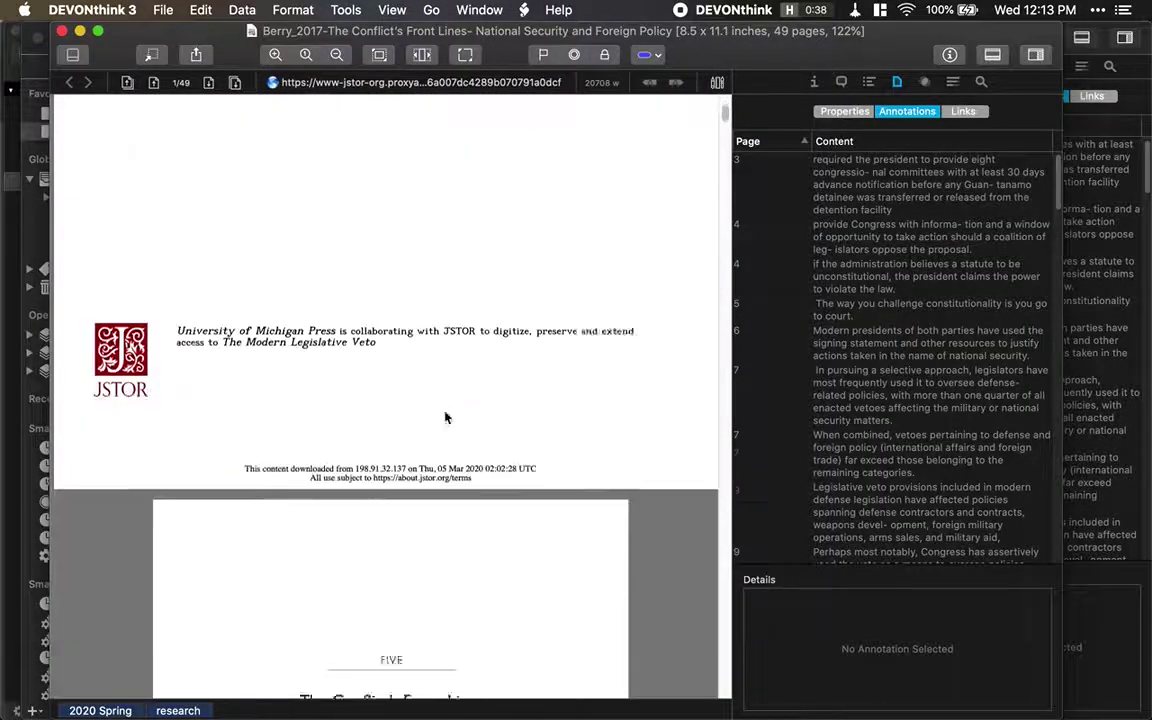
pyautogui.scroll(-10, 446, 417)
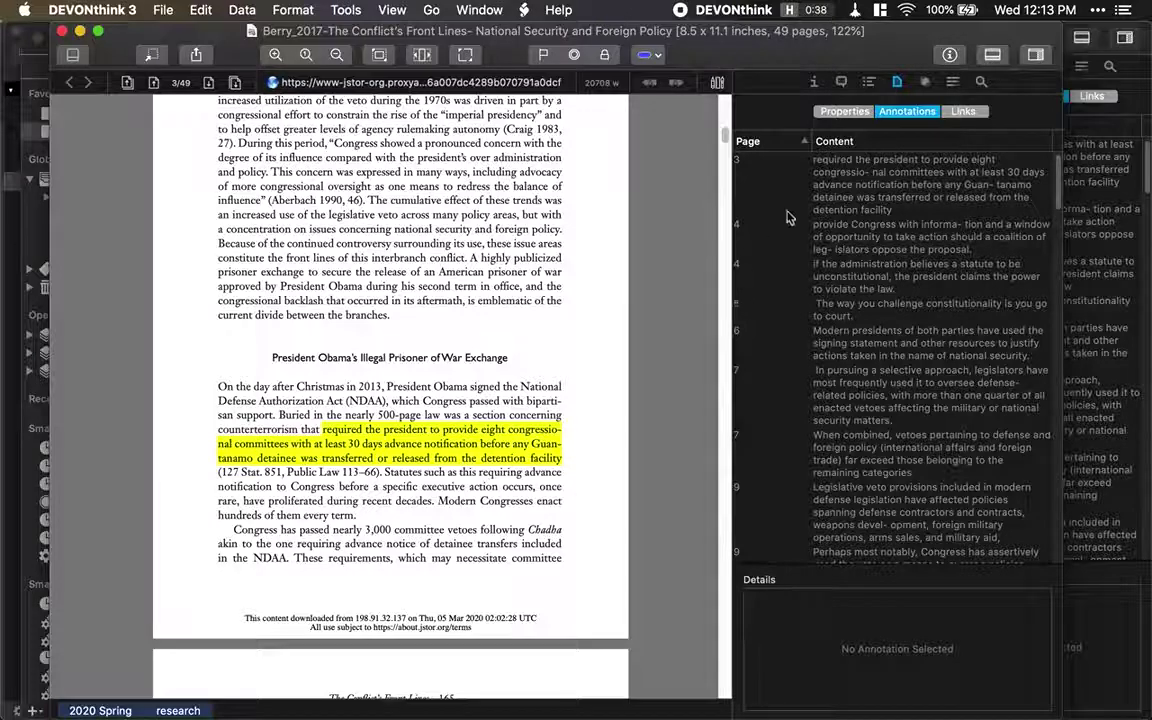
# Attach the note 'This is important' to the page 3 highlight annotation
pyautogui.click(862, 178)
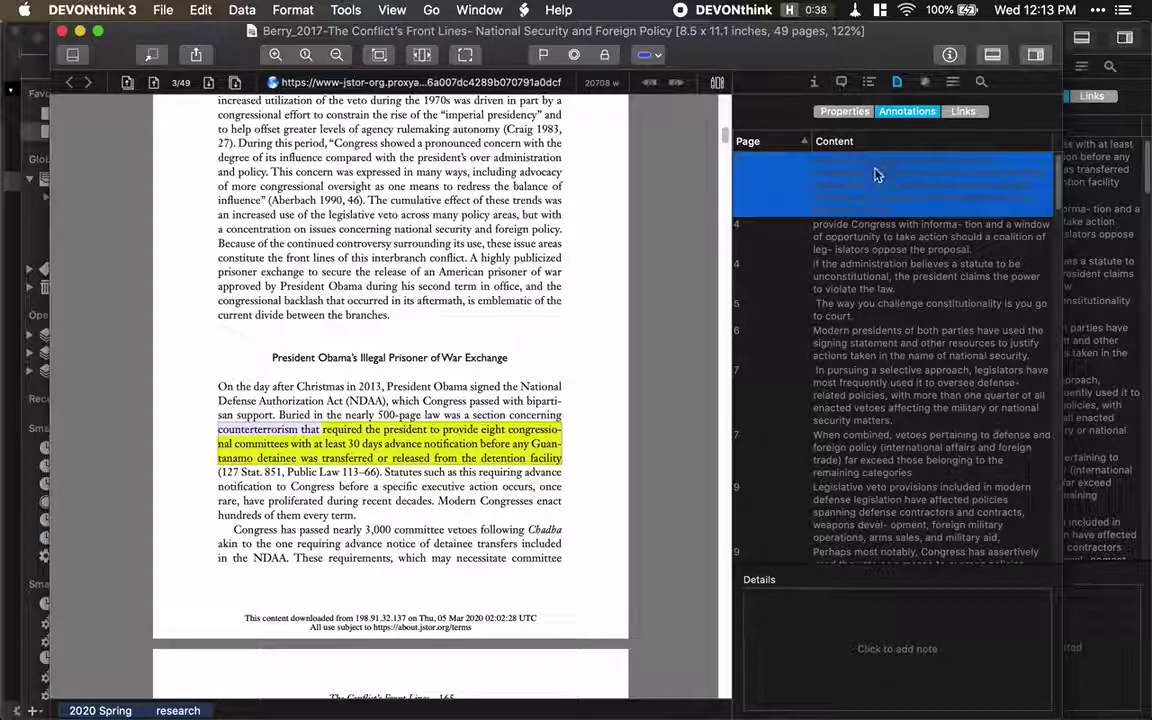
pyautogui.click(943, 641)
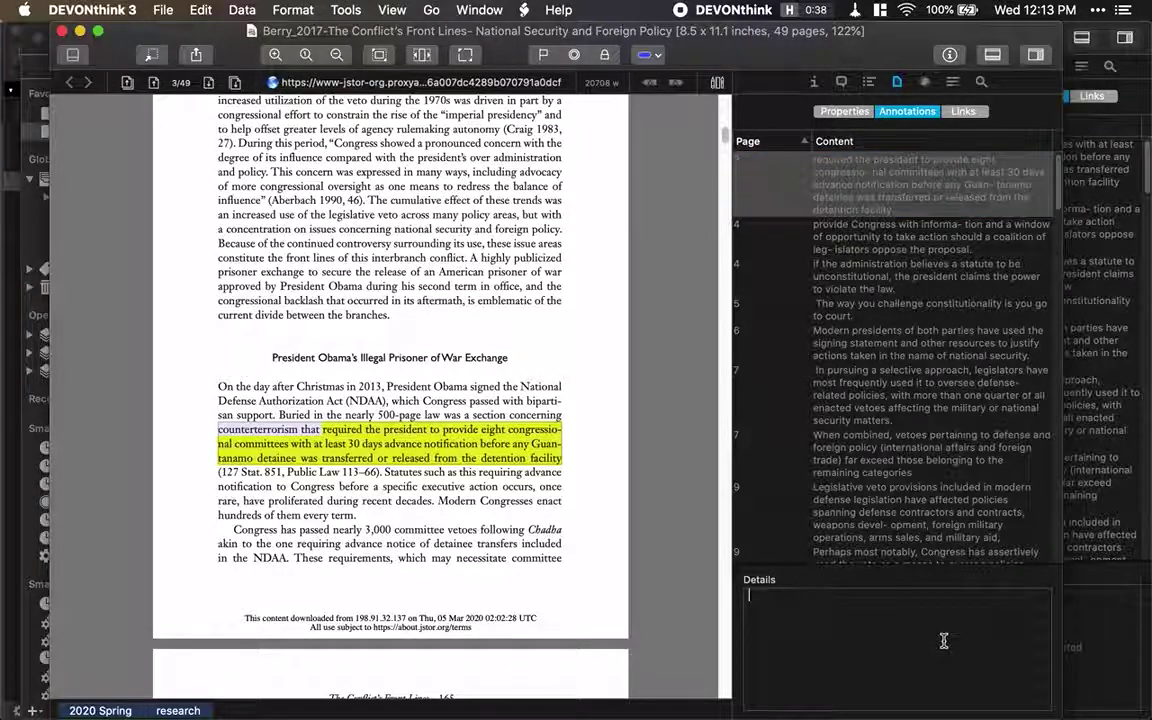
pyautogui.write('This is im')
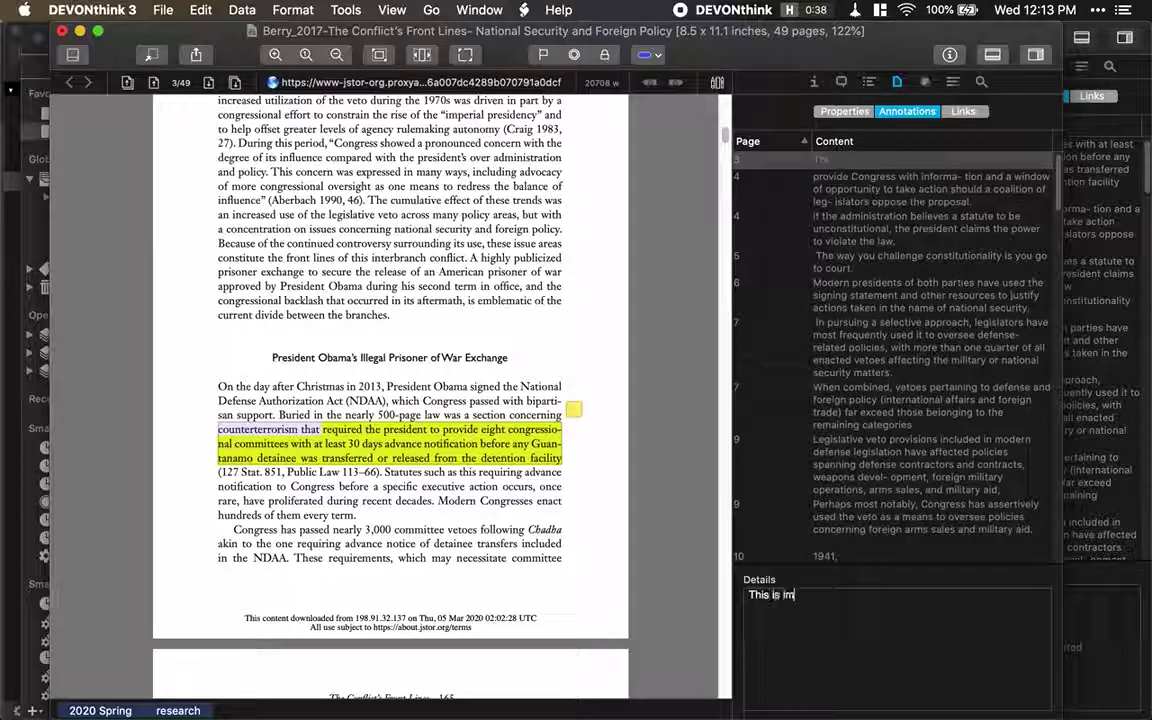
pyautogui.write('portant')
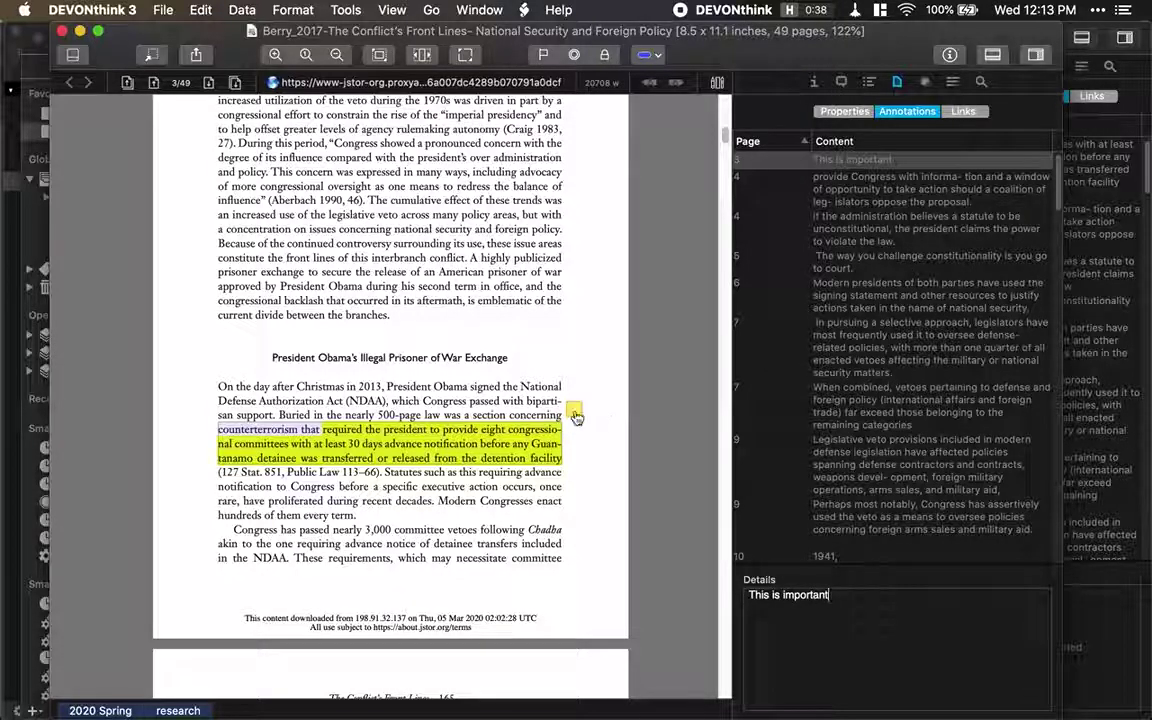
pyautogui.click(574, 414)
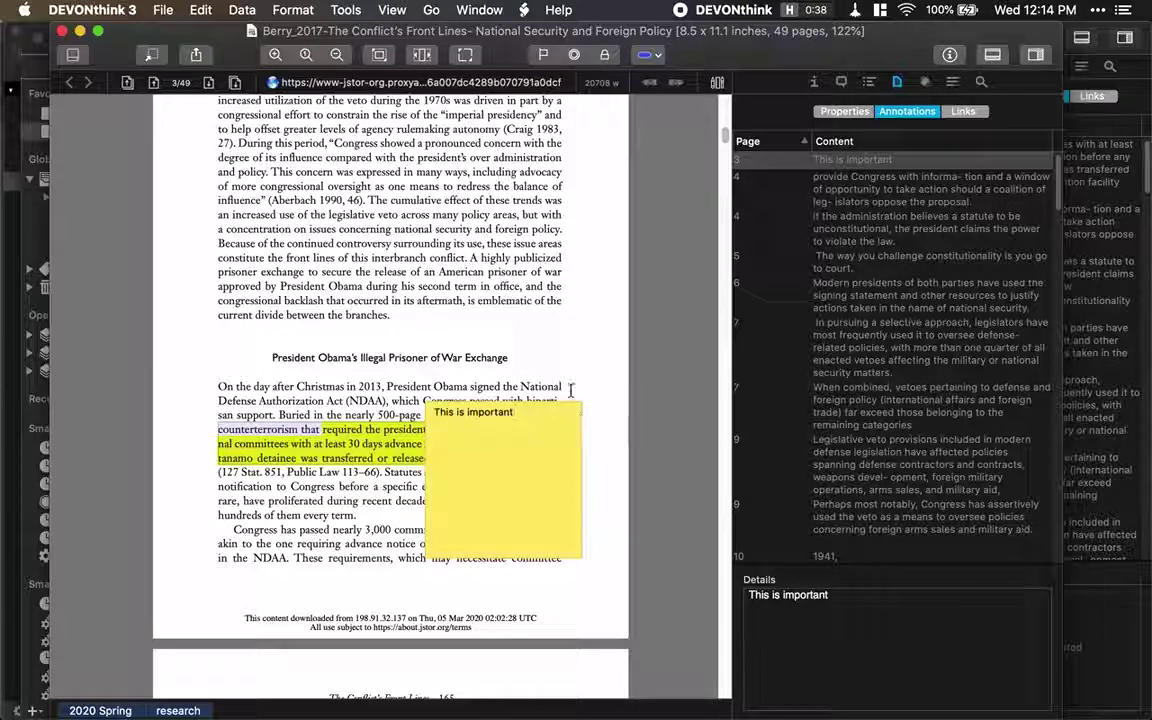
pyautogui.click(981, 81)
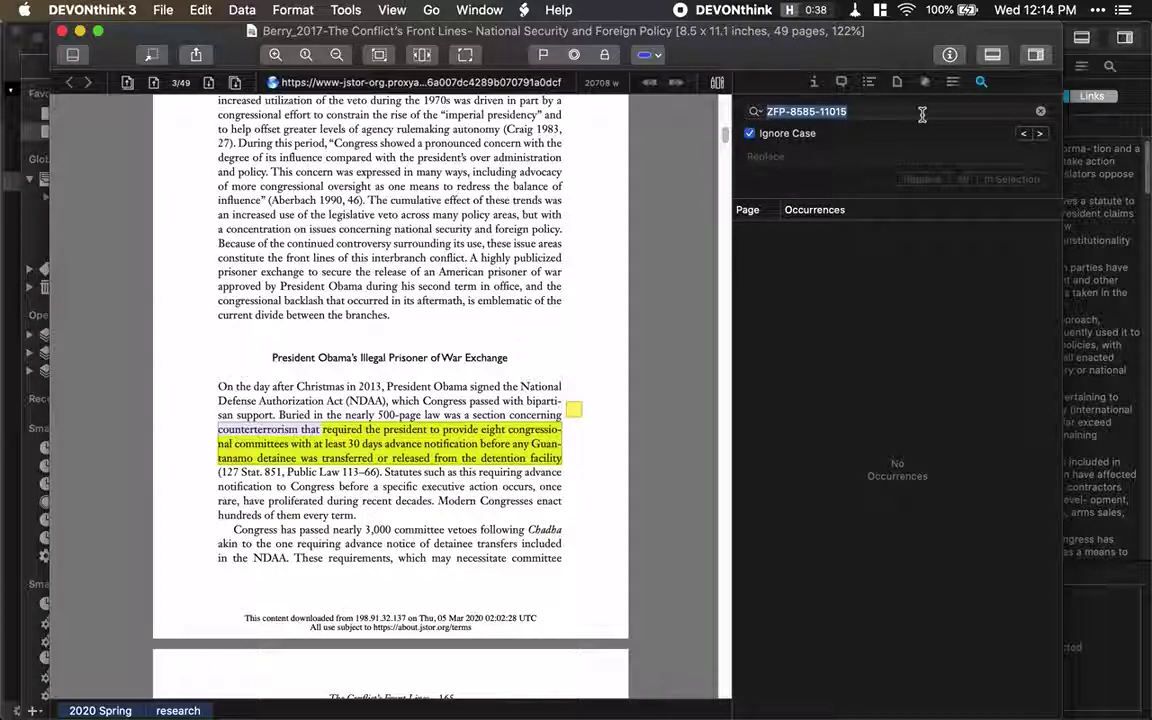
# Search the Berry_2017 chapter for 'congress', then close its separate window
pyautogui.write('congress')
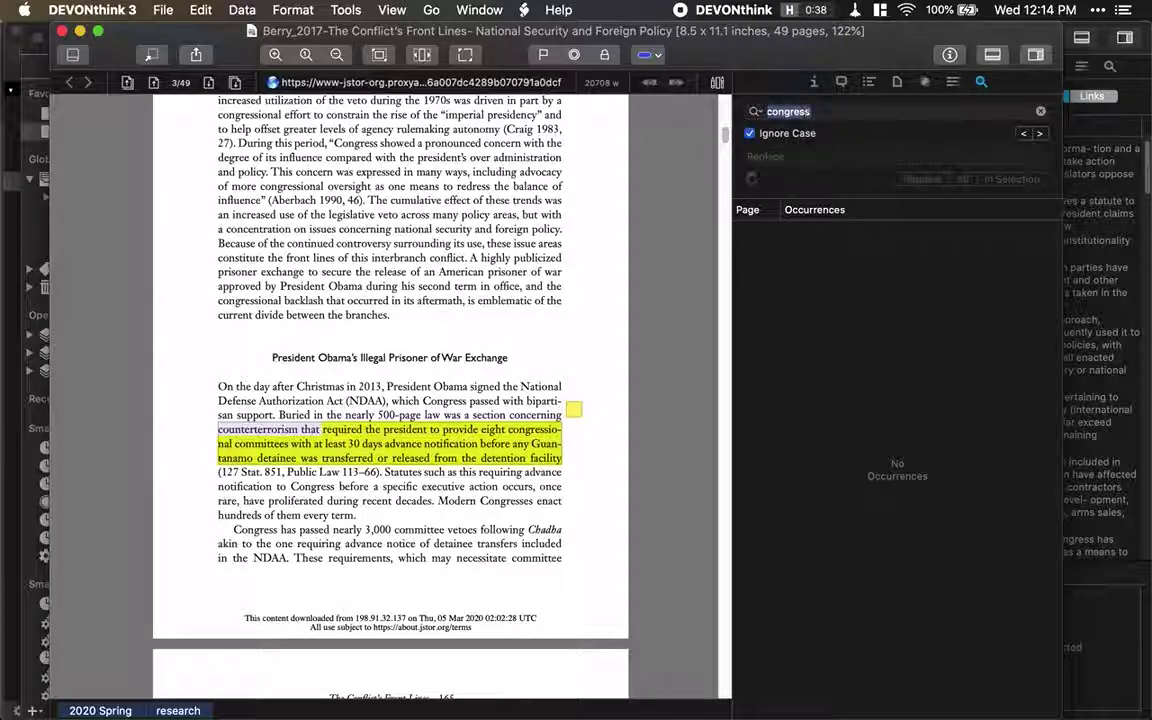
pyautogui.press('Return')
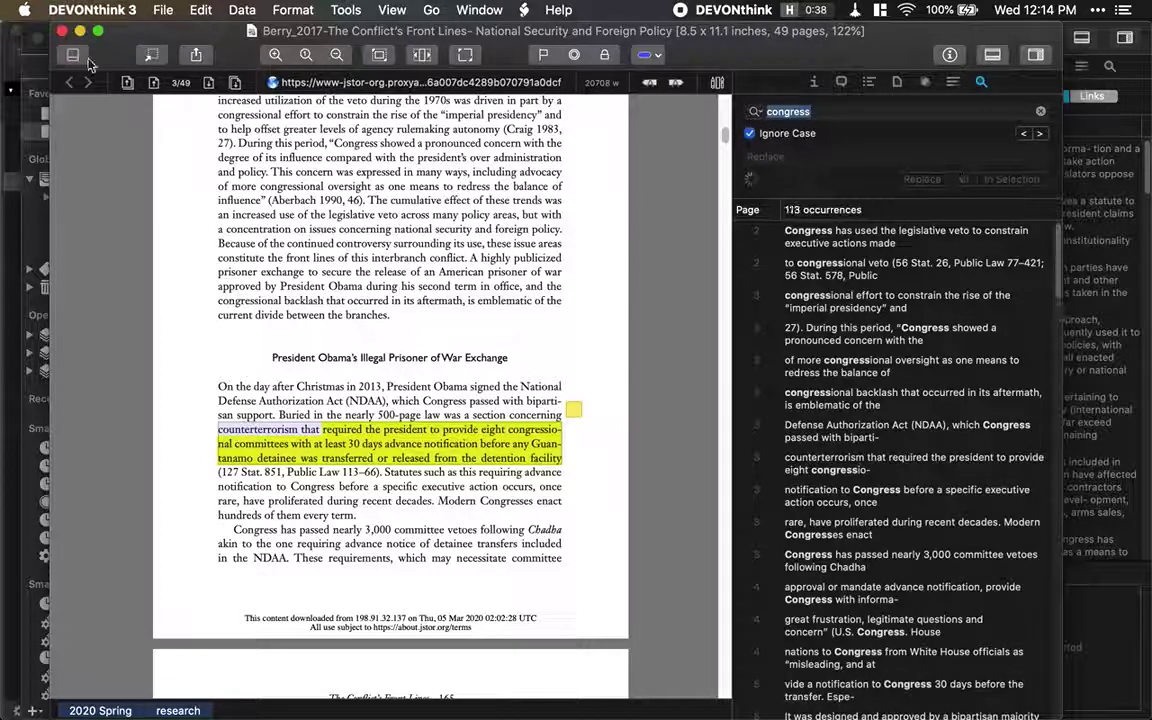
pyautogui.press('super+w')
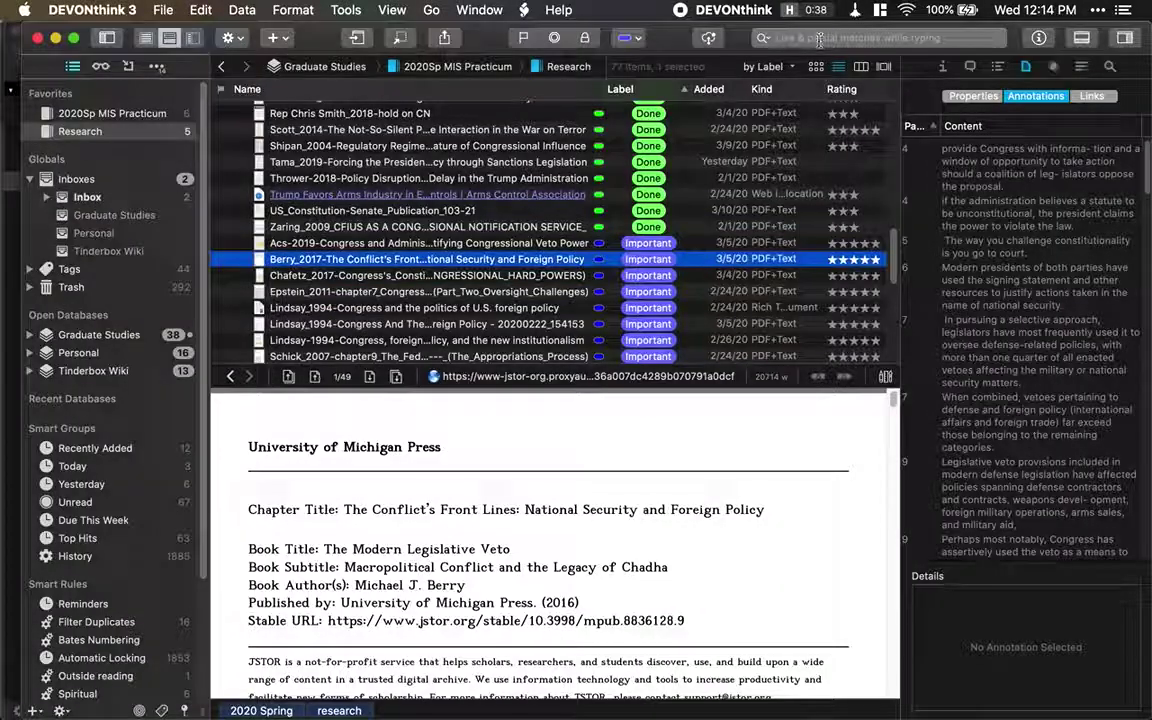
pyautogui.click(745, 35)
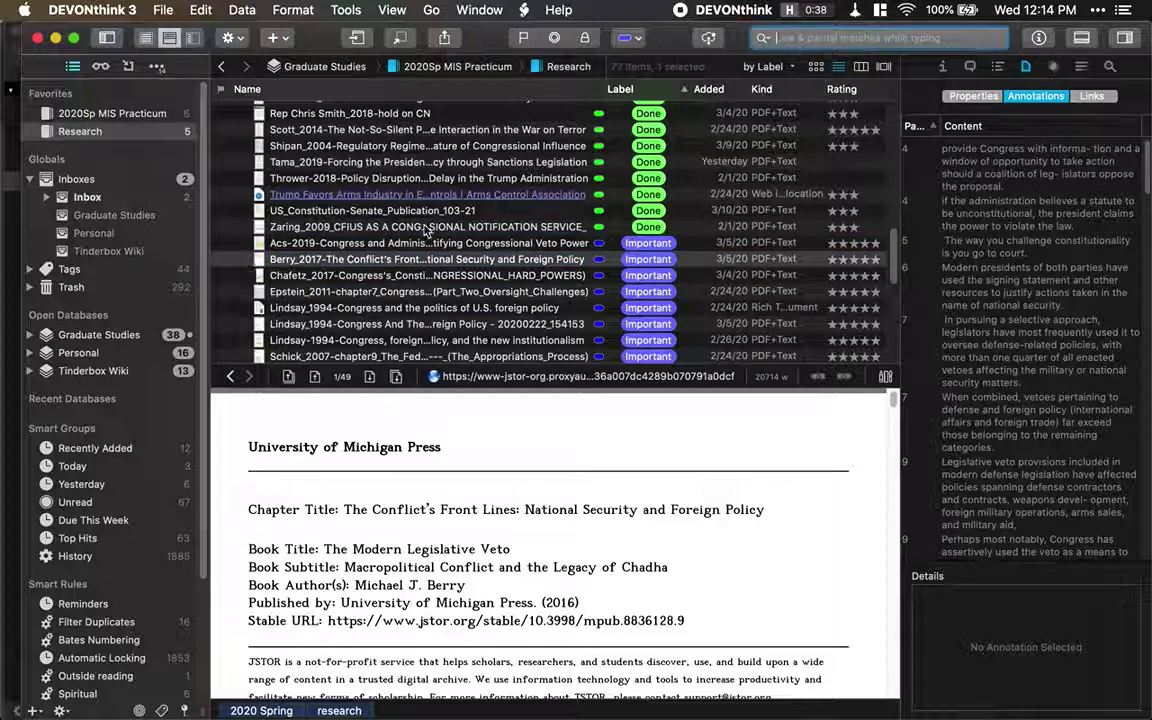
pyautogui.scroll(10, 466, 268)
pyautogui.scroll(-5, 466, 268)
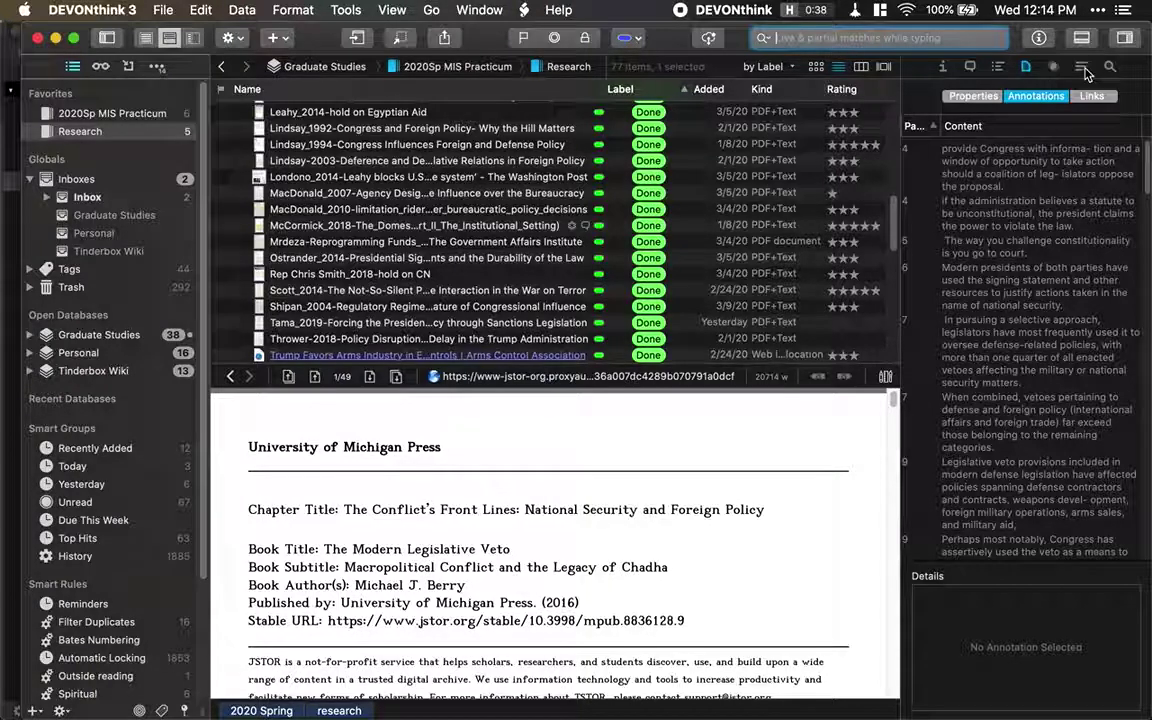
pyautogui.click(1082, 67)
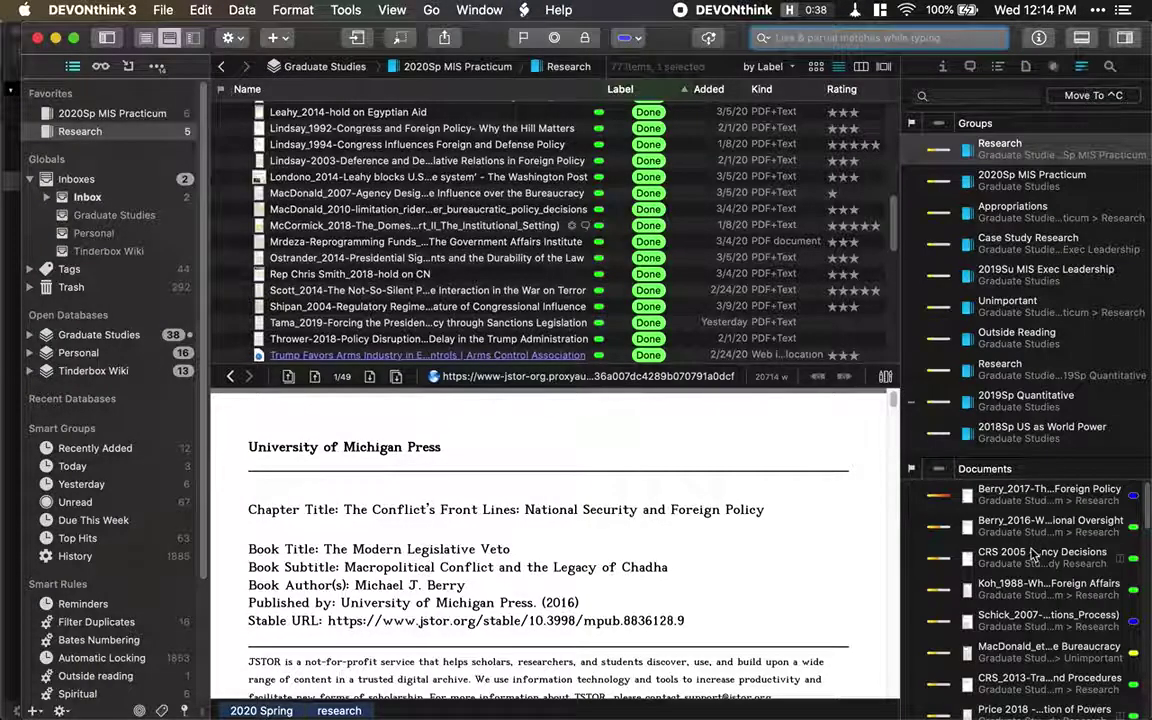
pyautogui.scroll(-2, 1033, 558)
pyautogui.scroll(-1, 1031, 558)
pyautogui.scroll(3, 1035, 575)
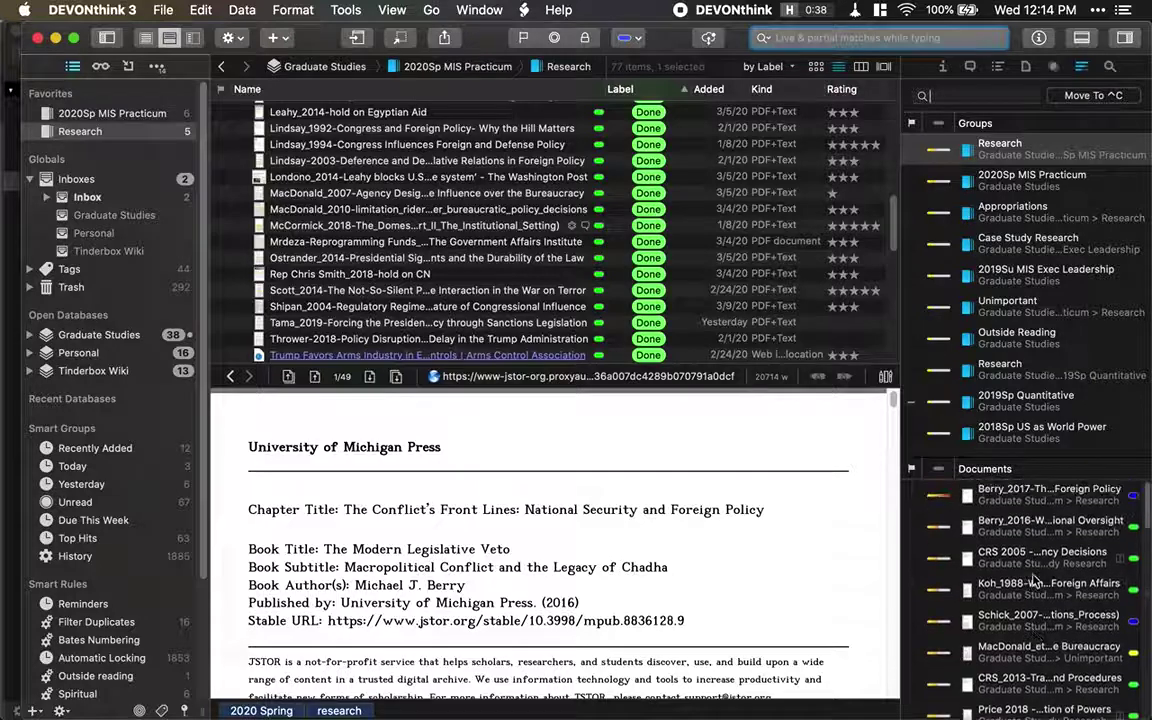
pyautogui.scroll(-10, 1030, 570)
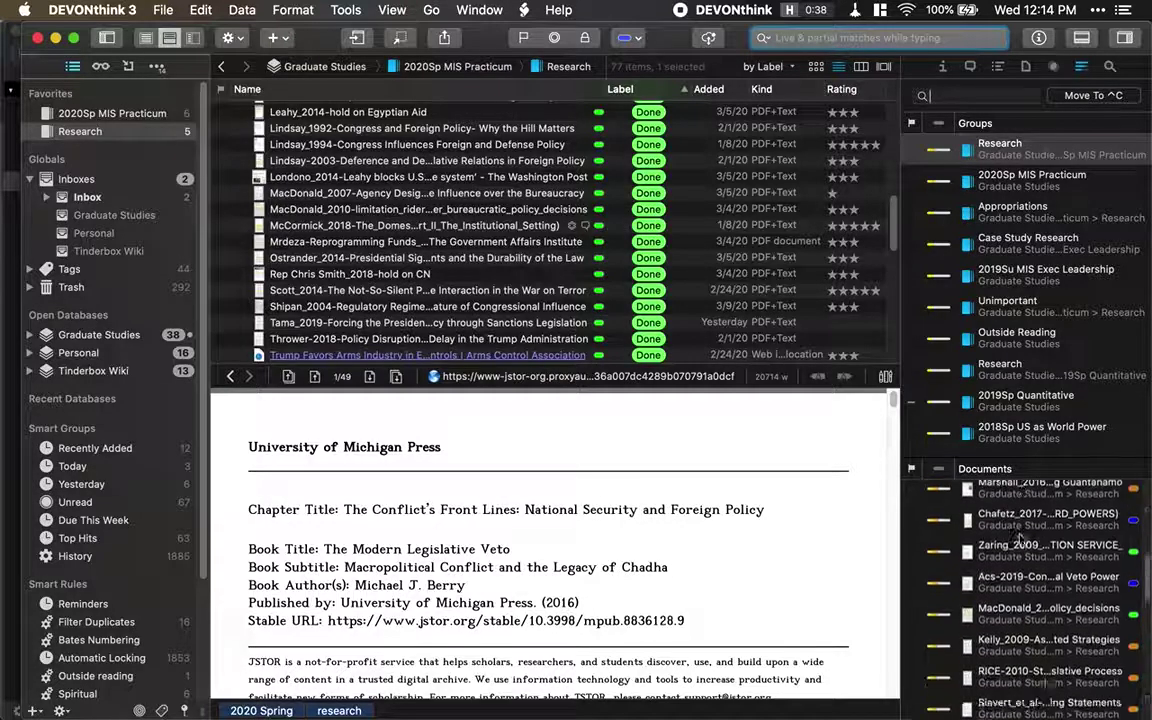
pyautogui.scroll(10, 1018, 560)
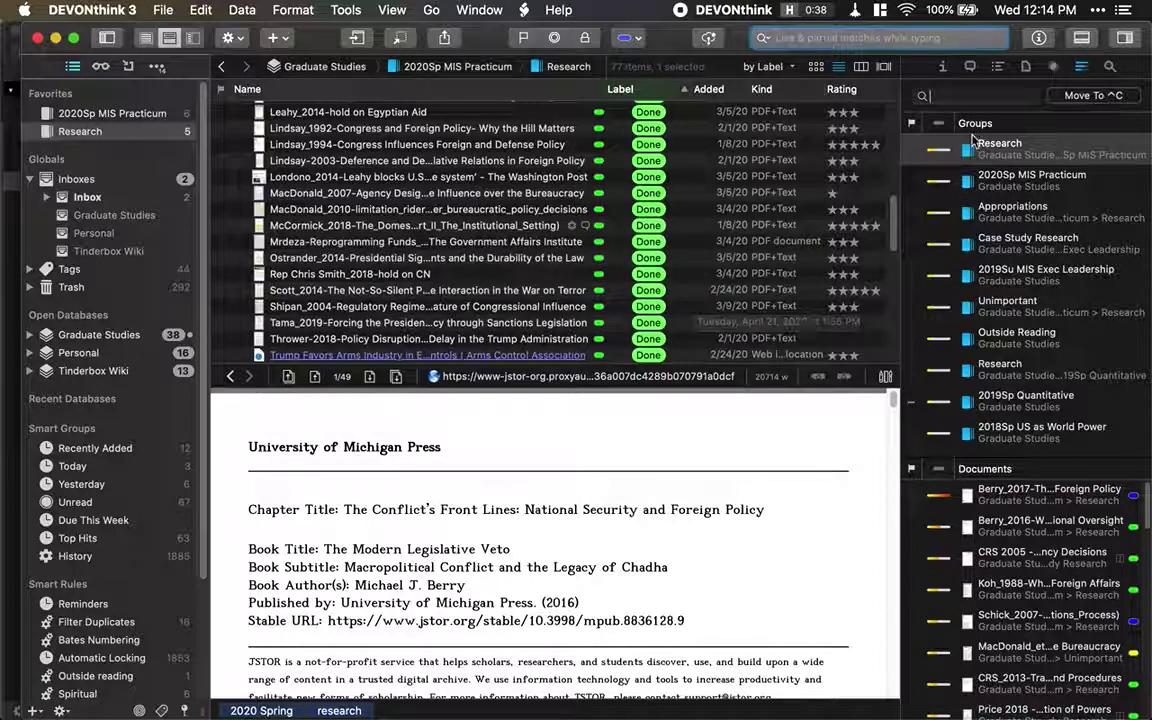
pyautogui.click(1025, 66)
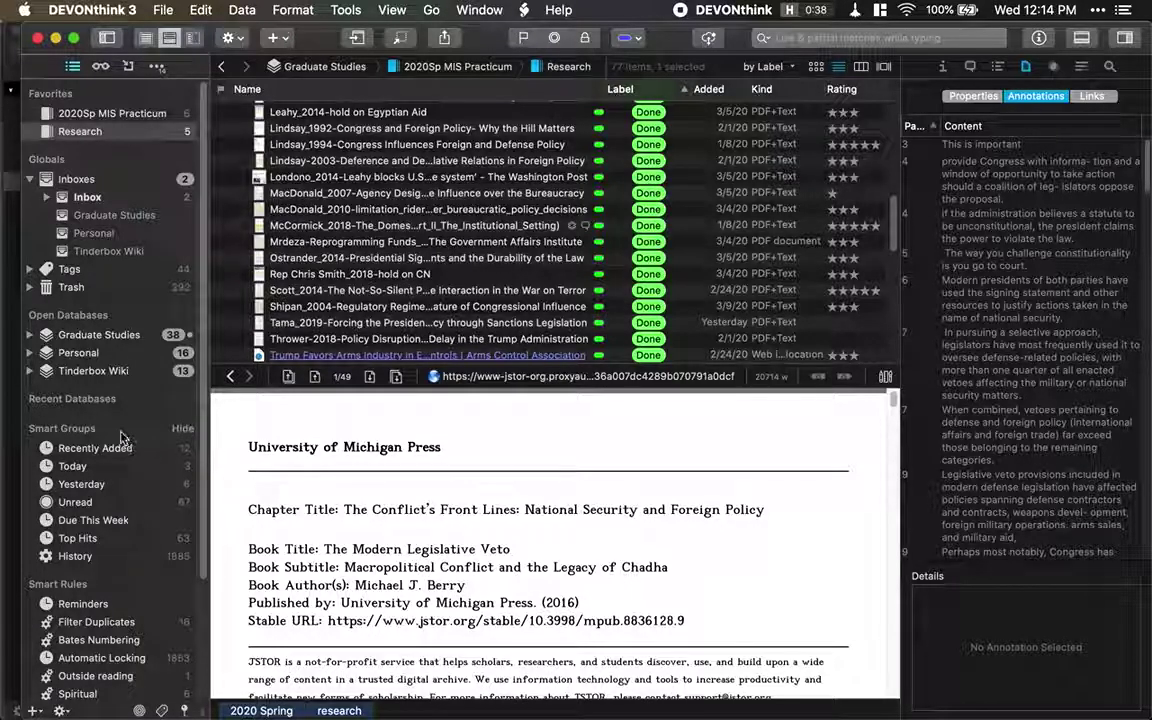
pyautogui.press('super+Tab')
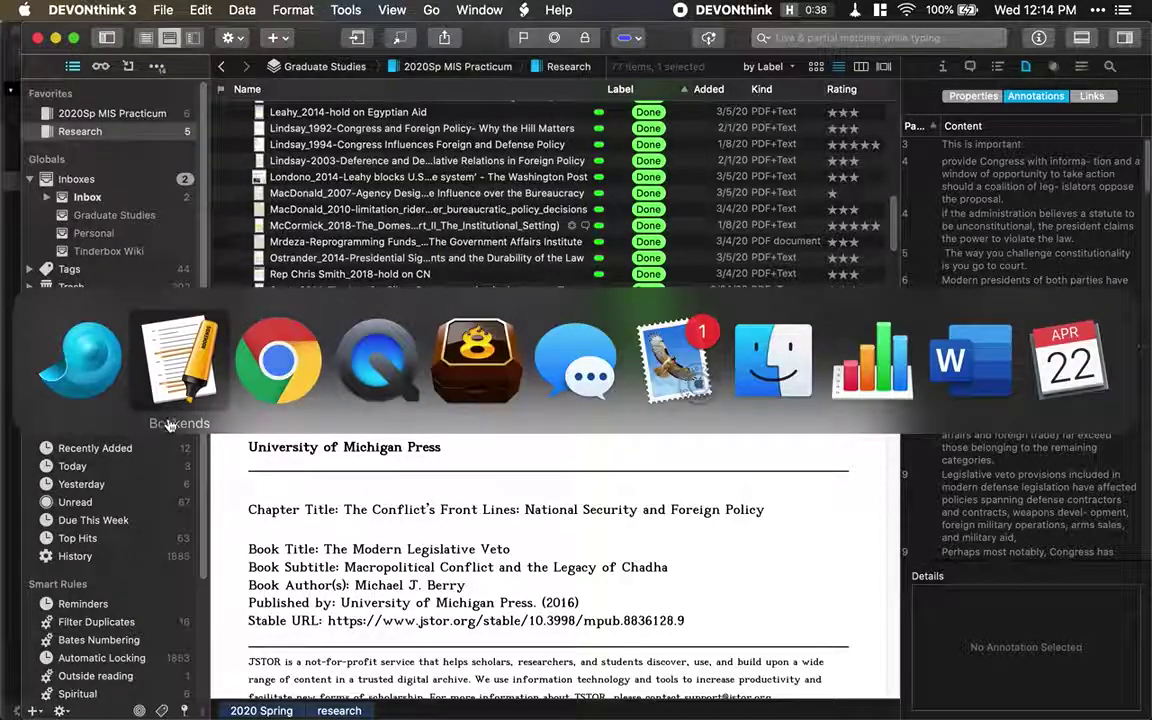
# In Tinderbox 8, move from the New Zettlekasten map to the W4 Structural & Operational map
pyautogui.click(480, 375)
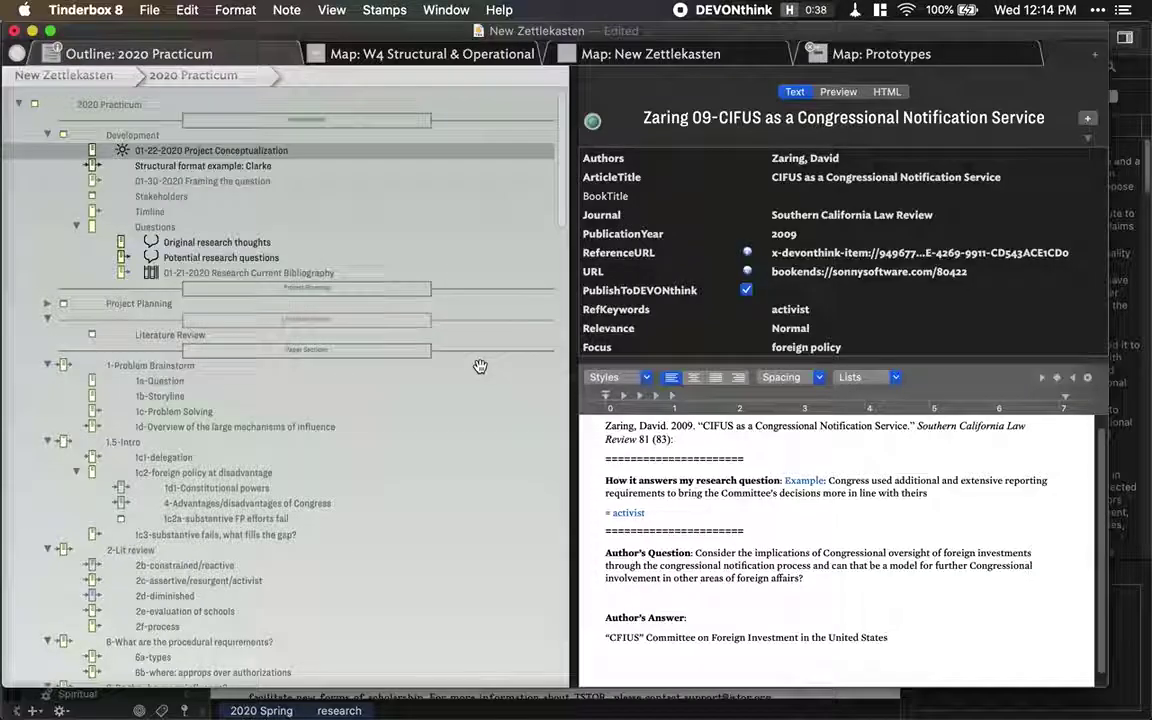
pyautogui.click(631, 61)
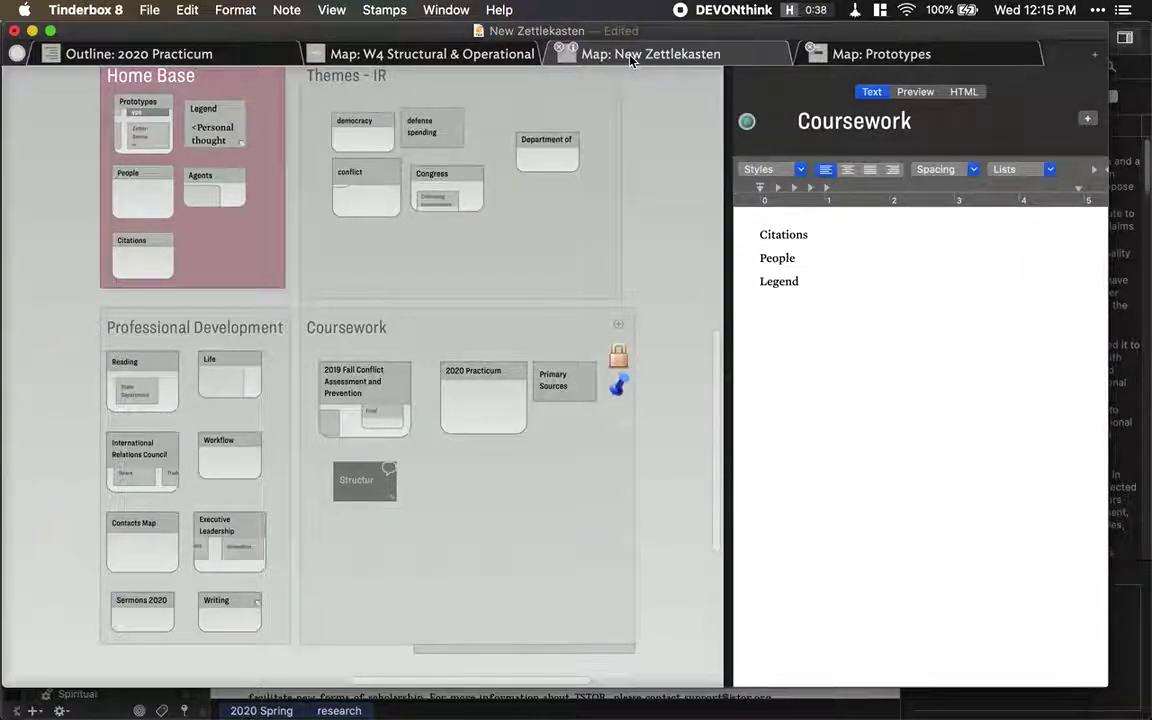
pyautogui.moveTo(655, 152); pyautogui.dragTo(647, 184)
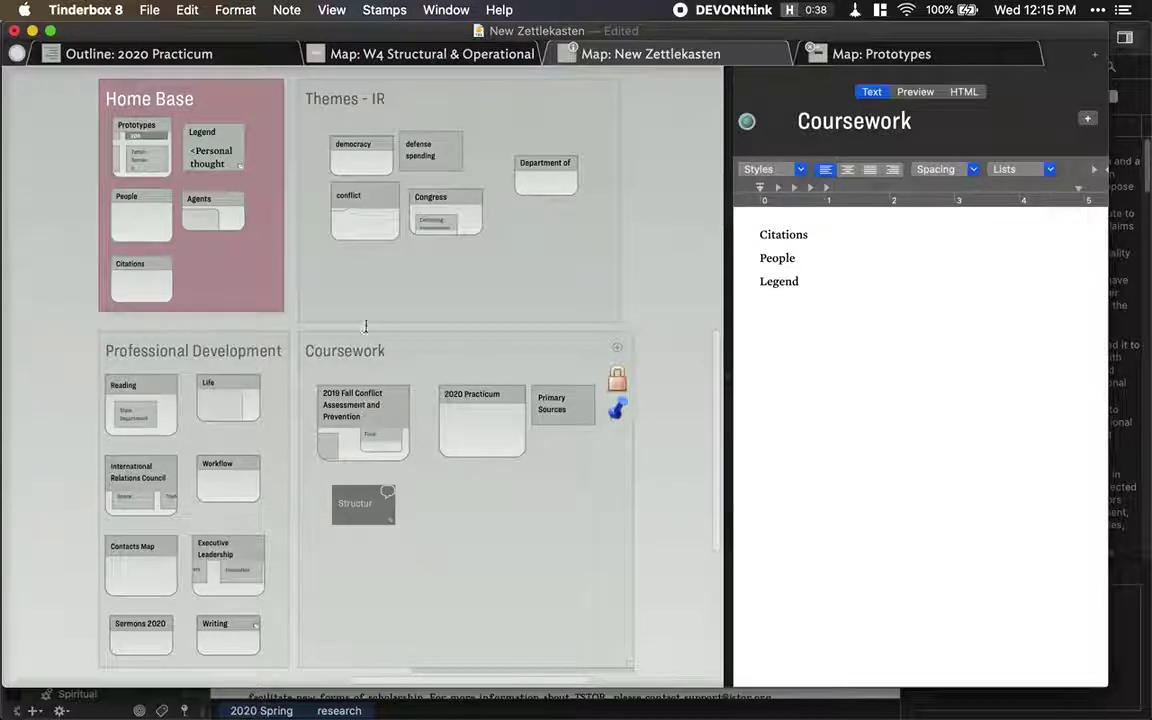
pyautogui.click(434, 53)
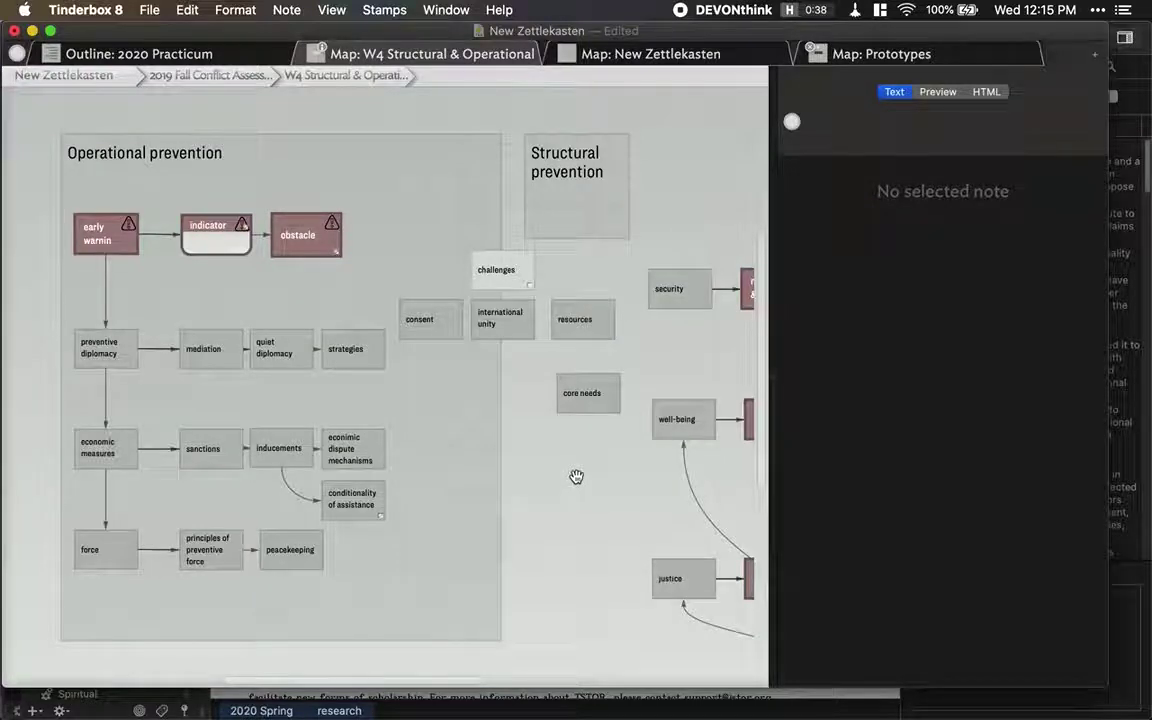
pyautogui.moveTo(576, 476); pyautogui.dragTo(168, 428)
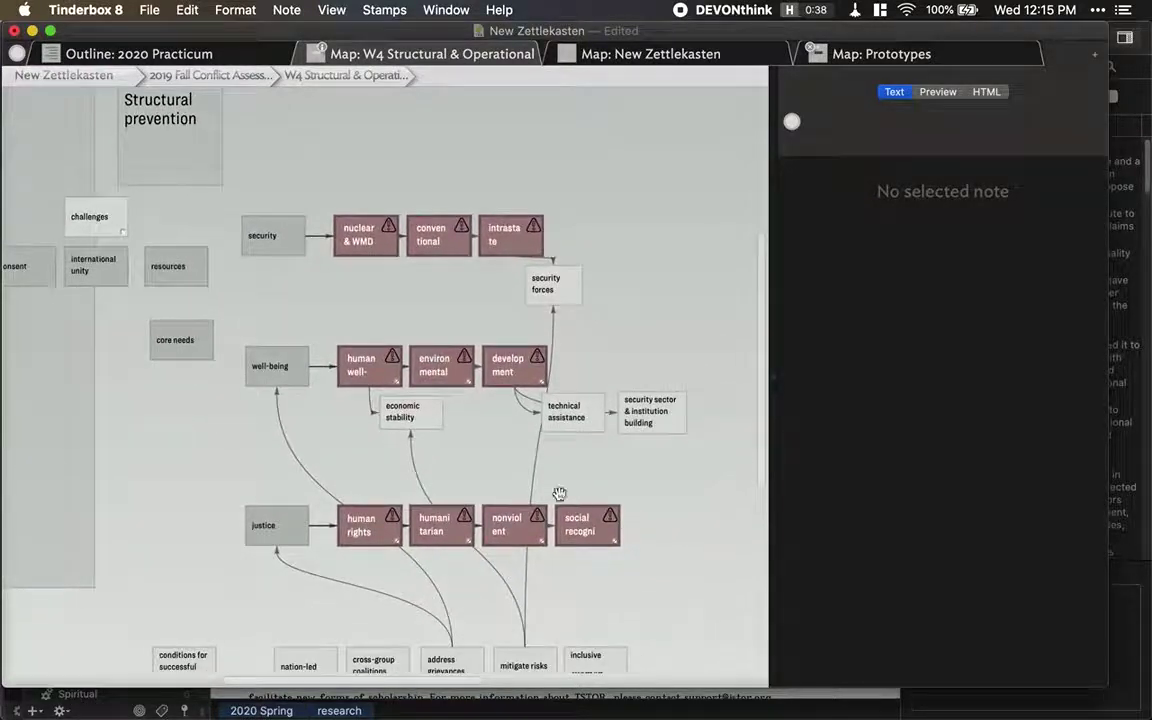
pyautogui.moveTo(677, 471); pyautogui.dragTo(673, 347)
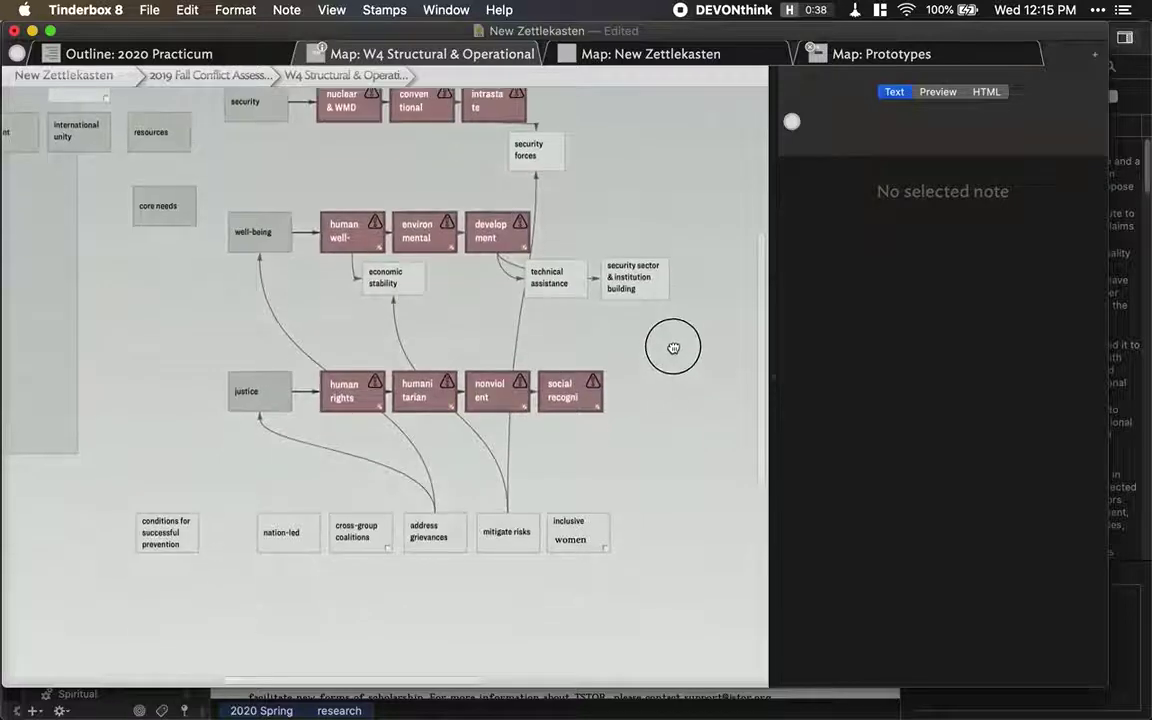
pyautogui.click(575, 400)
pyautogui.moveTo(808, 307); pyautogui.dragTo(875, 487)
pyautogui.click(875, 487)
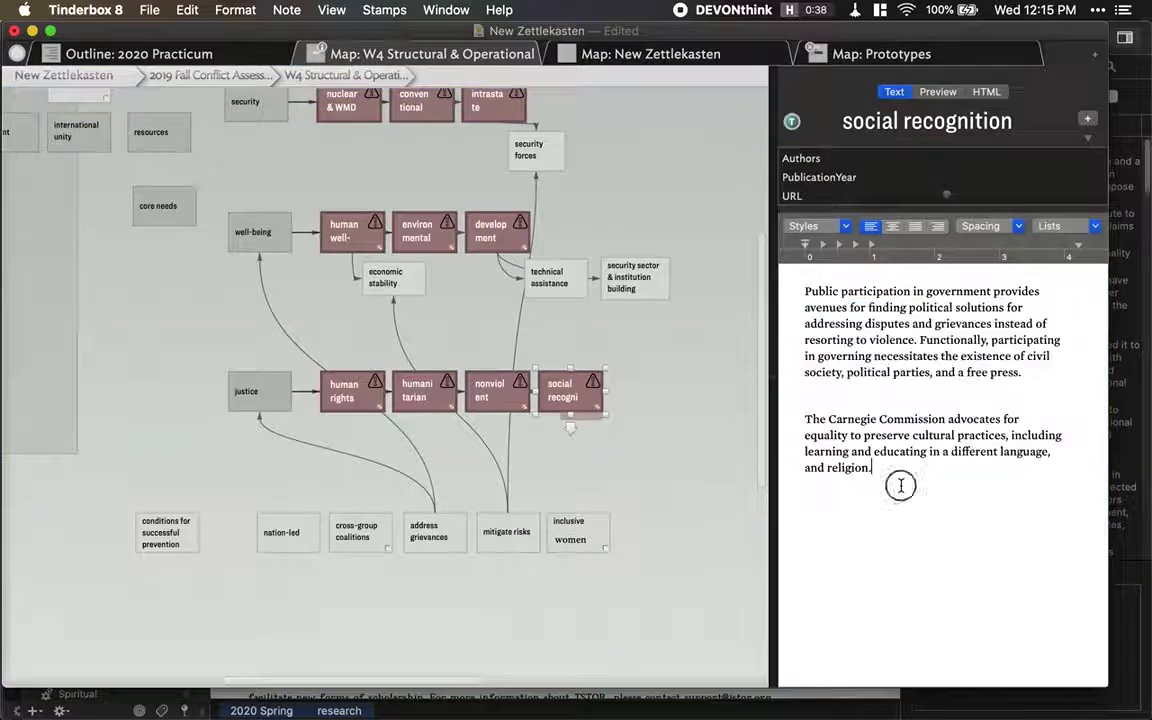
pyautogui.click(470, 382)
pyautogui.moveTo(806, 356); pyautogui.dragTo(1008, 442)
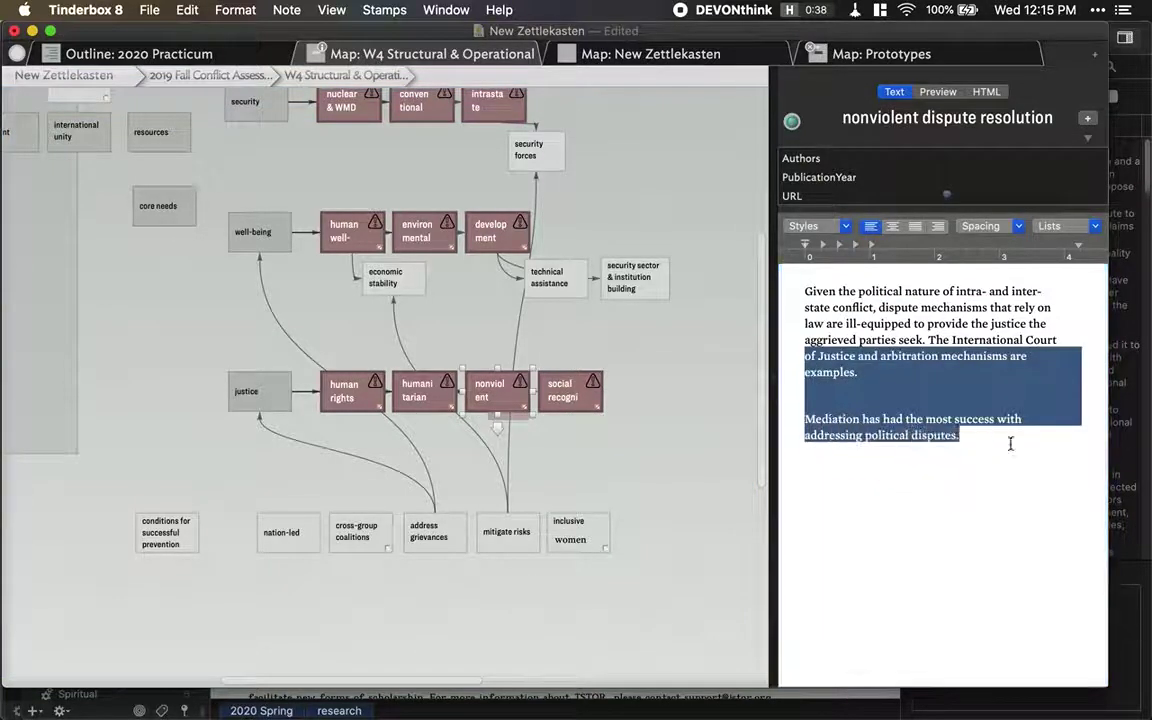
pyautogui.click(326, 442)
pyautogui.moveTo(159, 342); pyautogui.dragTo(555, 476)
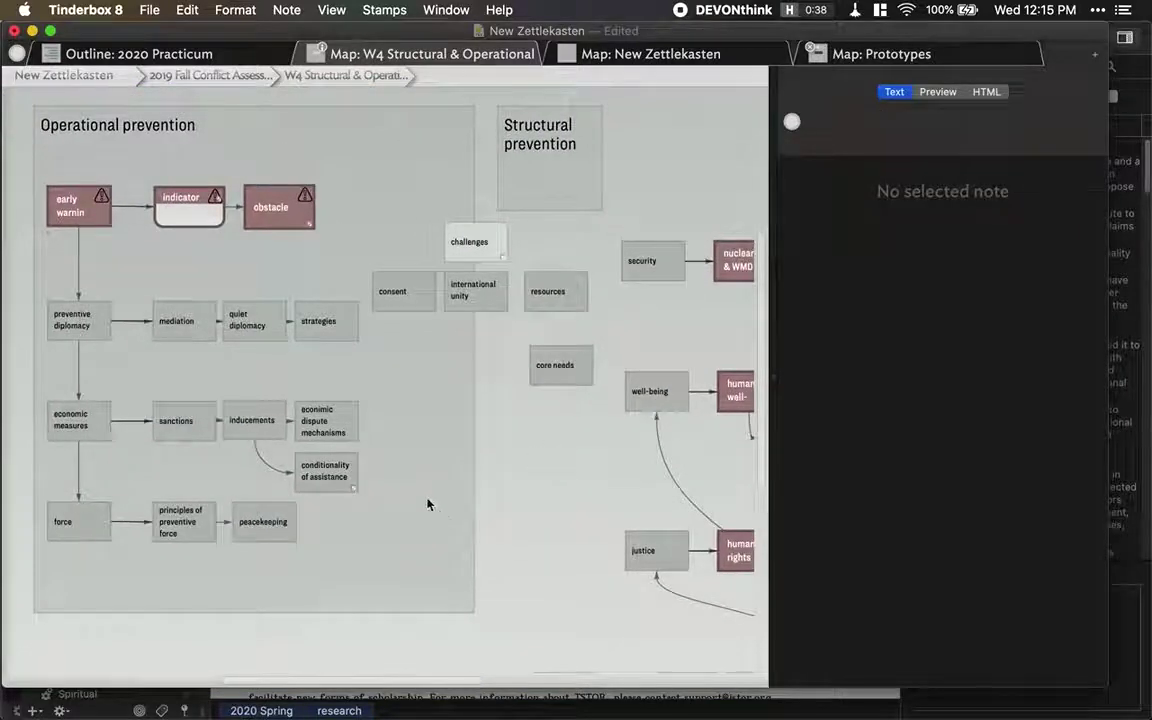
pyautogui.click(200, 60)
# View the 1c2, 1d1, 4-Advantages and 1.5-Intro outline notes, then switch to DEVONthink
pyautogui.scroll(10, 420, 355)
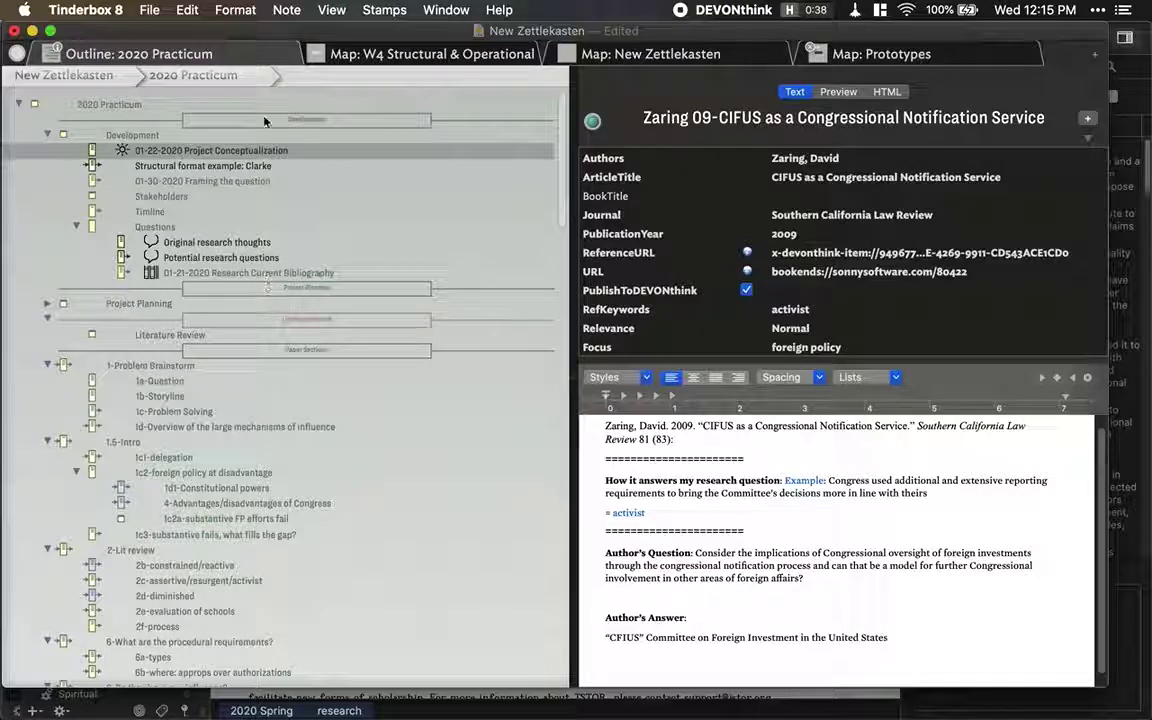
pyautogui.scroll(-5, 289, 373)
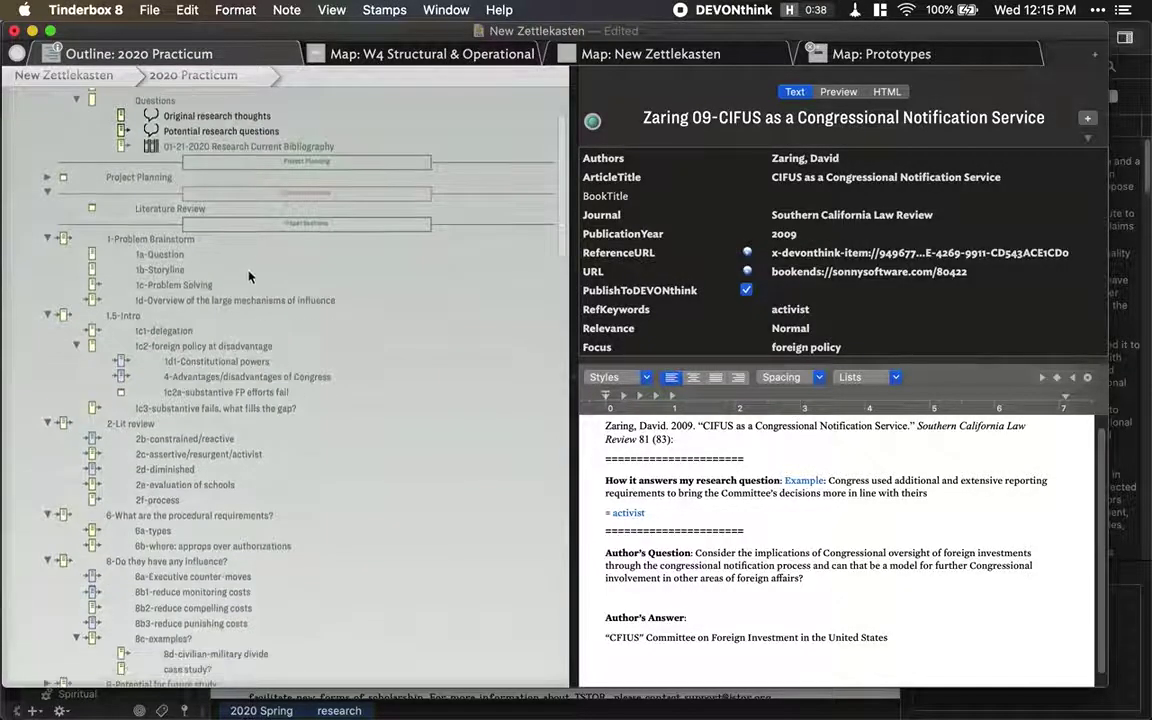
pyautogui.scroll(-2, 234, 274)
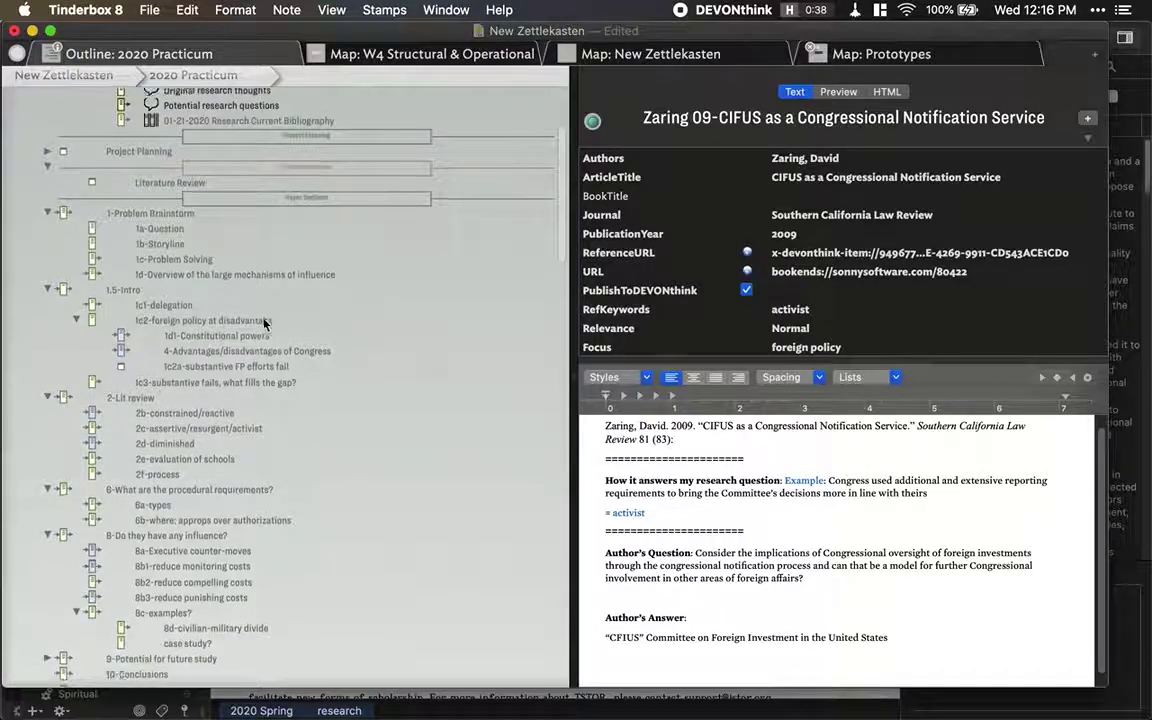
pyautogui.scroll(-3, 265, 322)
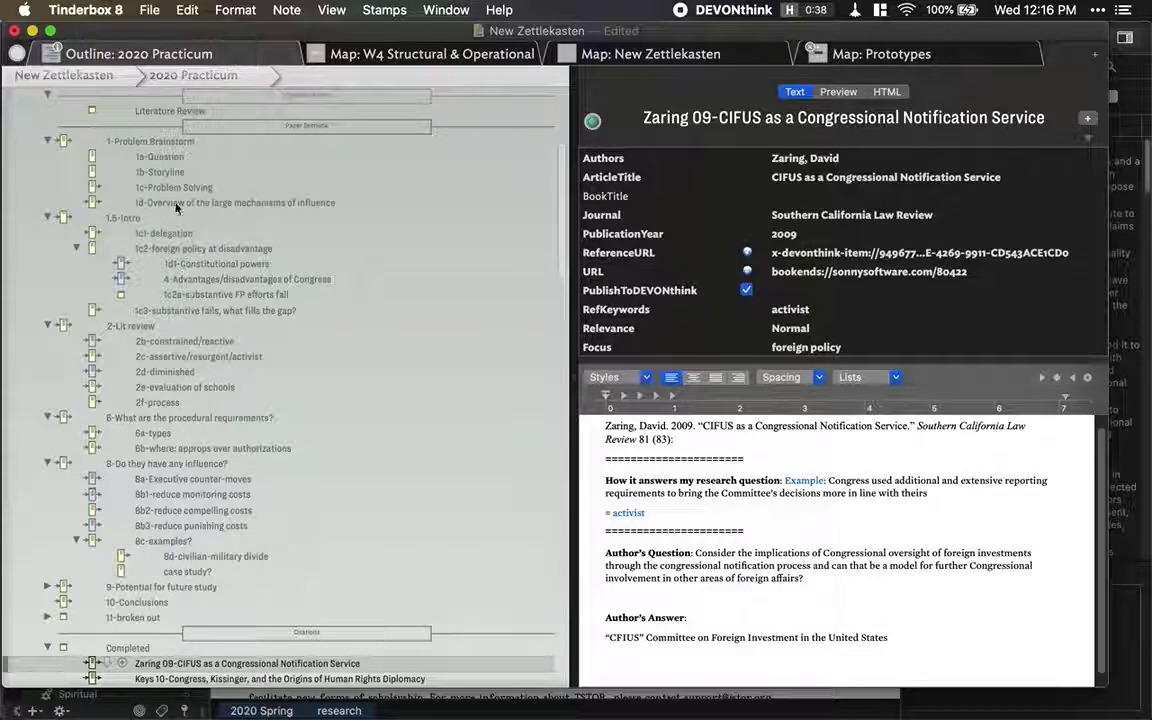
pyautogui.click(176, 250)
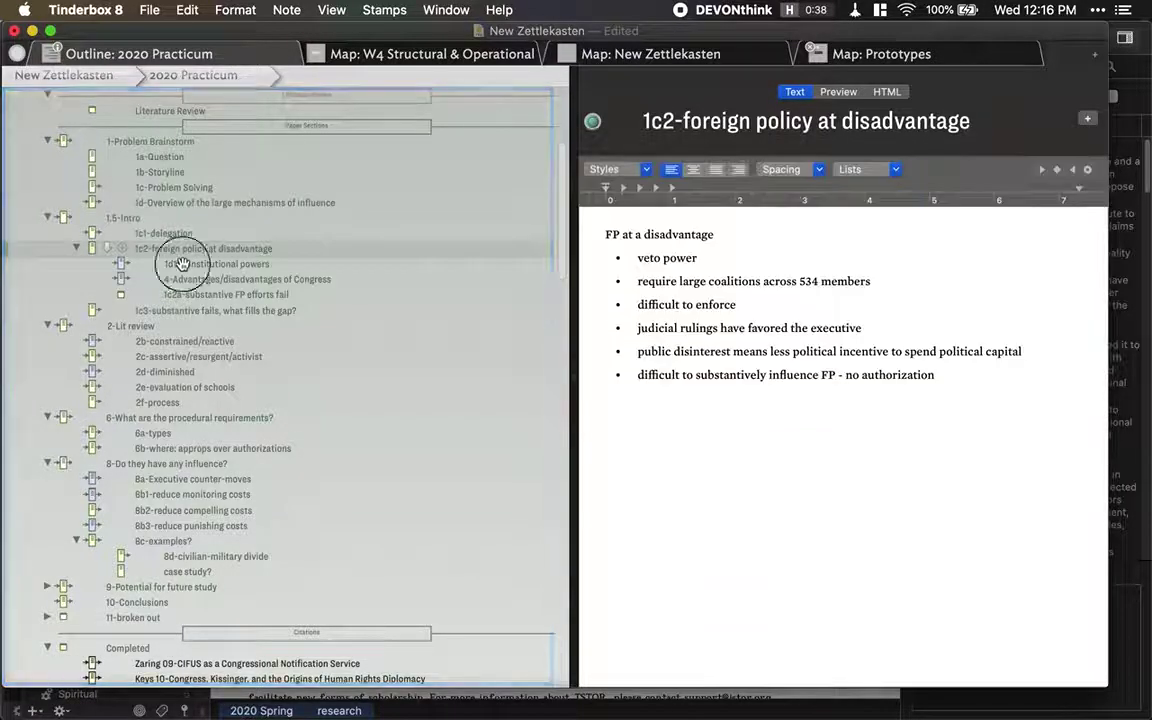
pyautogui.click(175, 264)
pyautogui.click(187, 280)
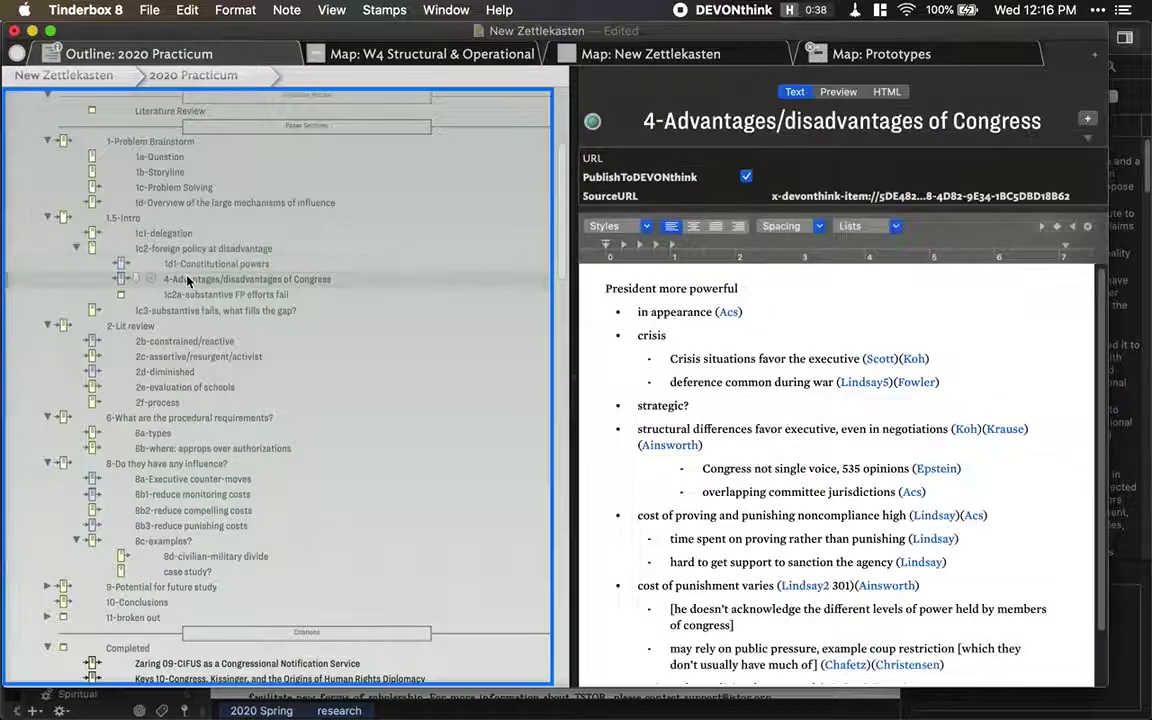
pyautogui.click(125, 217)
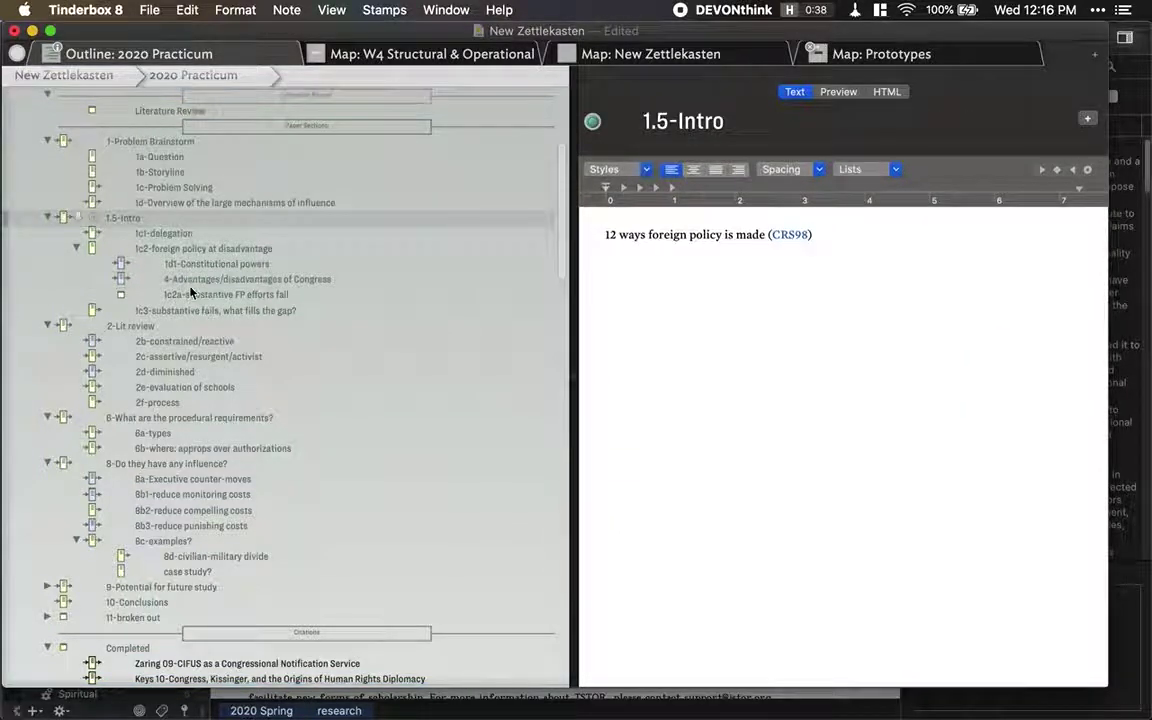
pyautogui.press('super+Tab')
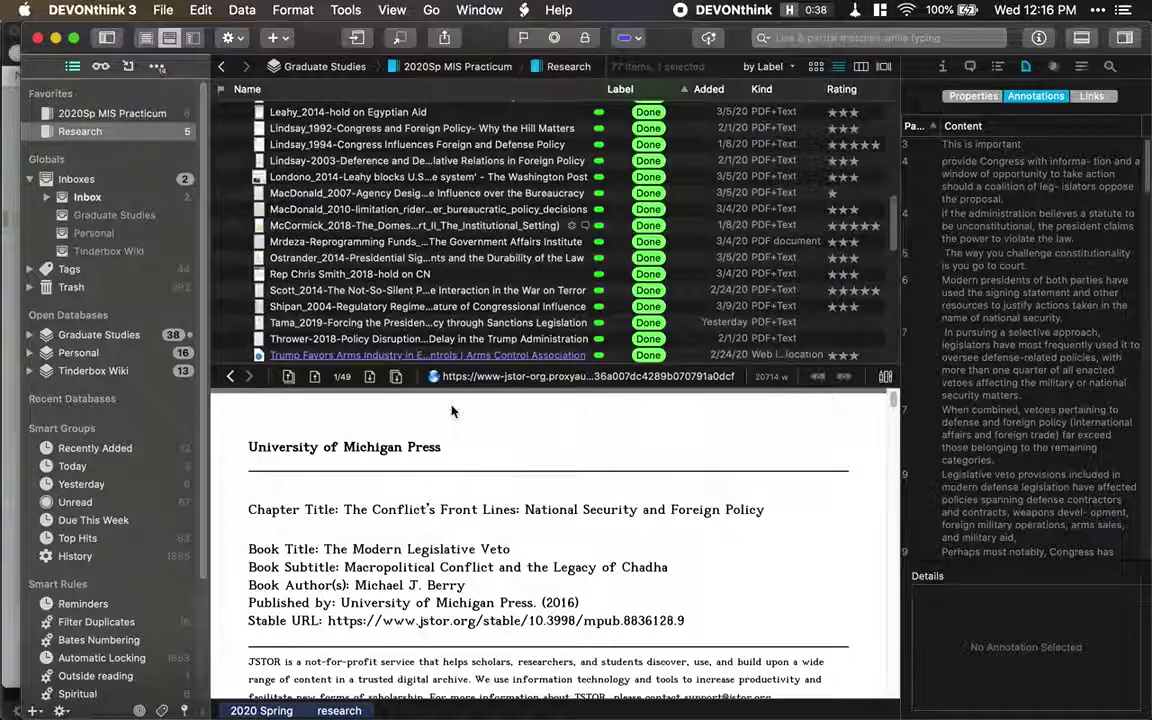
# Jump to annotation 6, the 'Modern presidents of both parties' signing-statements highlight
pyautogui.click(985, 285)
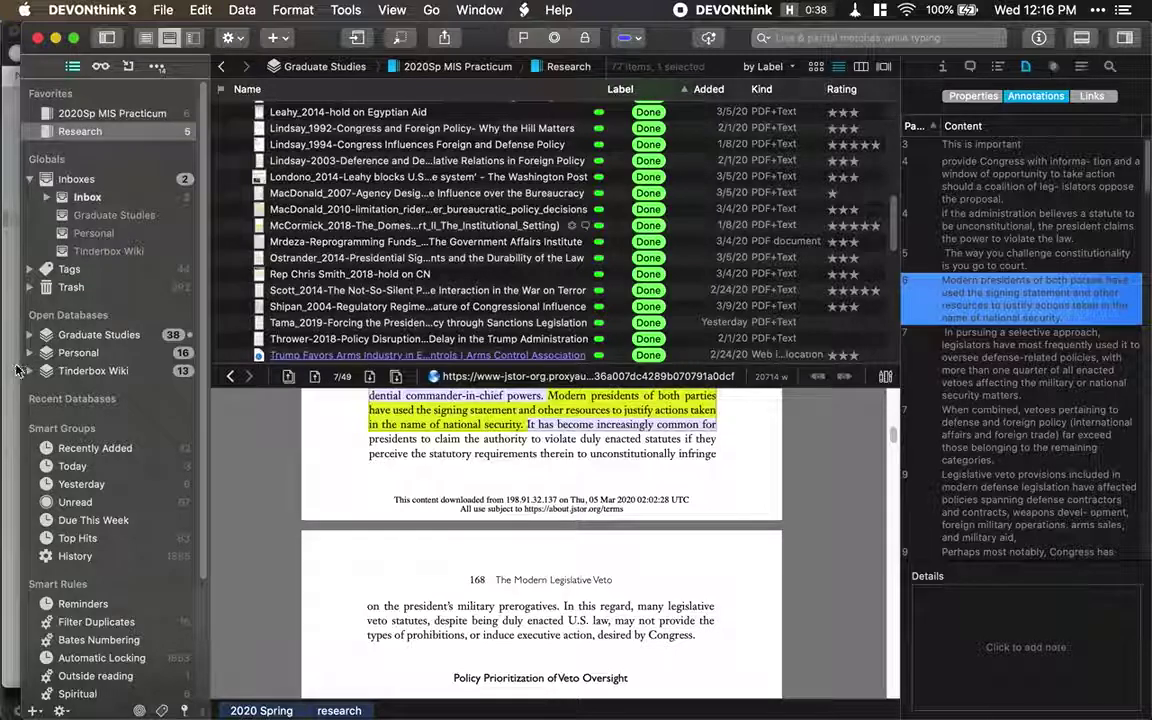
pyautogui.press('super+Tab')
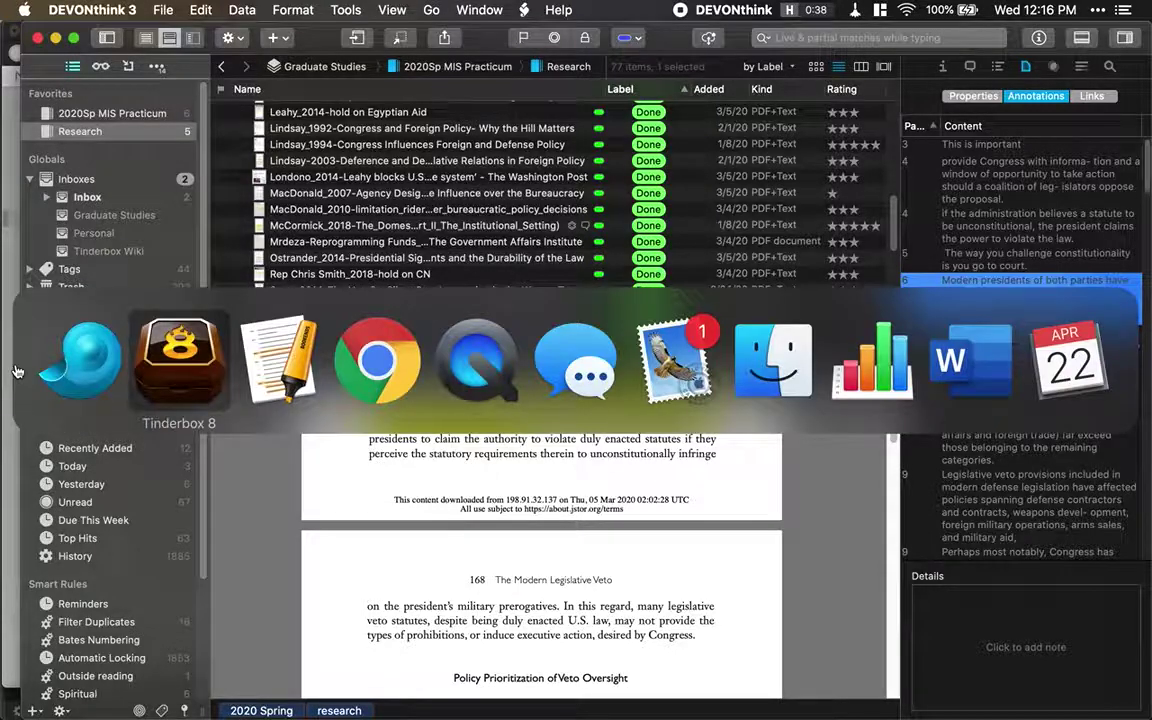
# Look through the Zaring 09 and MacDonald 10 citation notes, then open Schick 07 Federal Budget
pyautogui.scroll(-10, 279, 476)
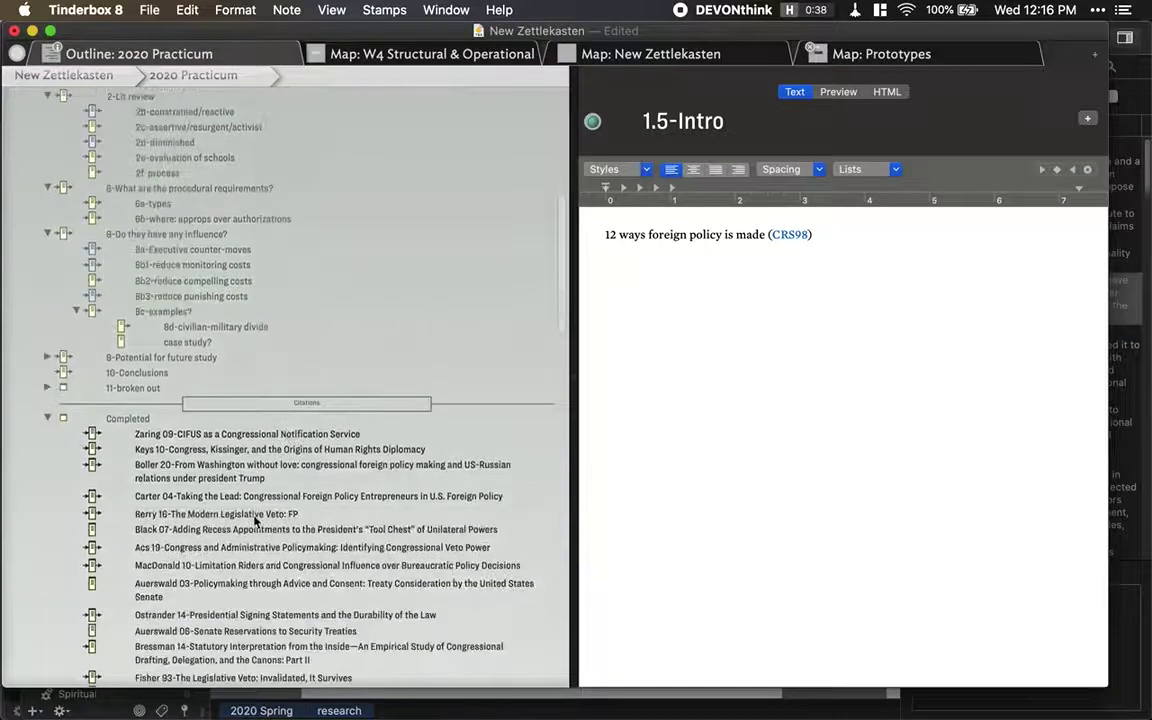
pyautogui.click(214, 393)
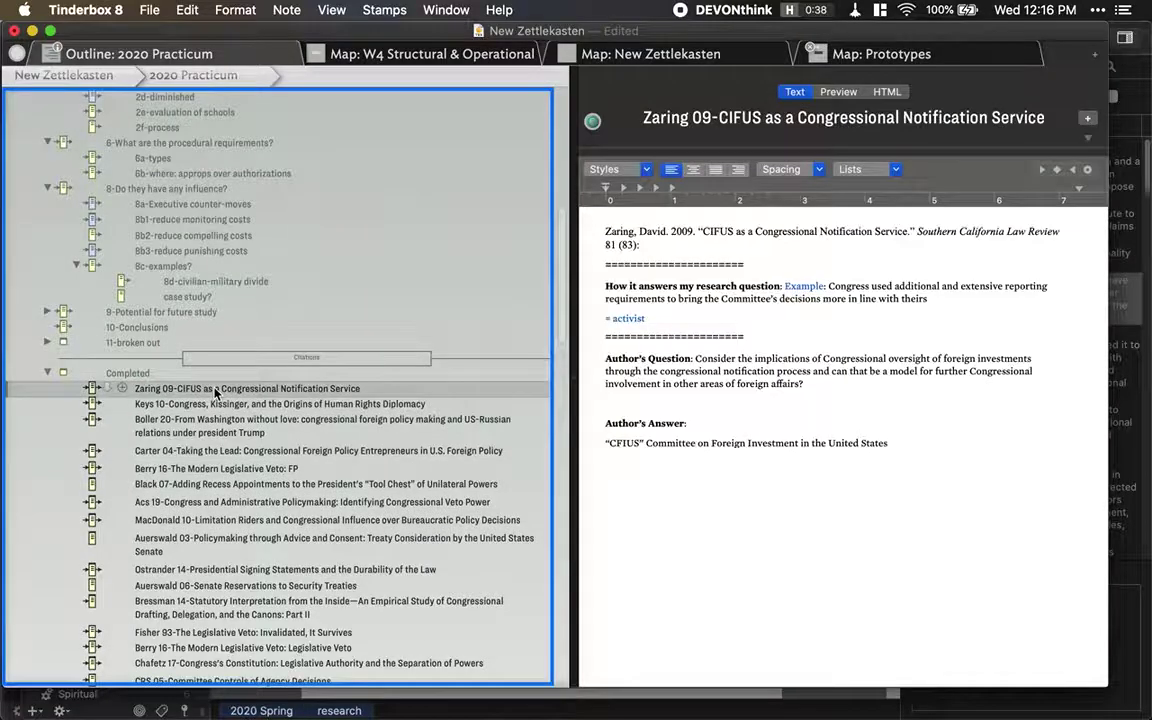
pyautogui.click(240, 520)
pyautogui.scroll(-1, 230, 547)
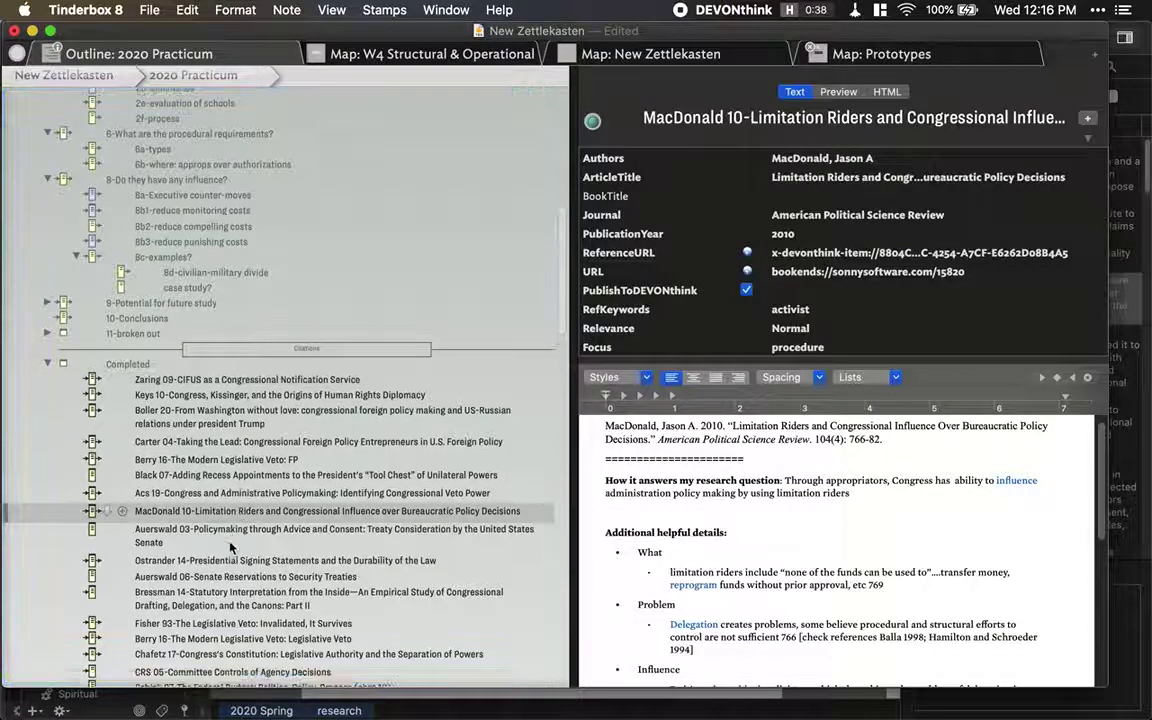
pyautogui.scroll(-3, 248, 544)
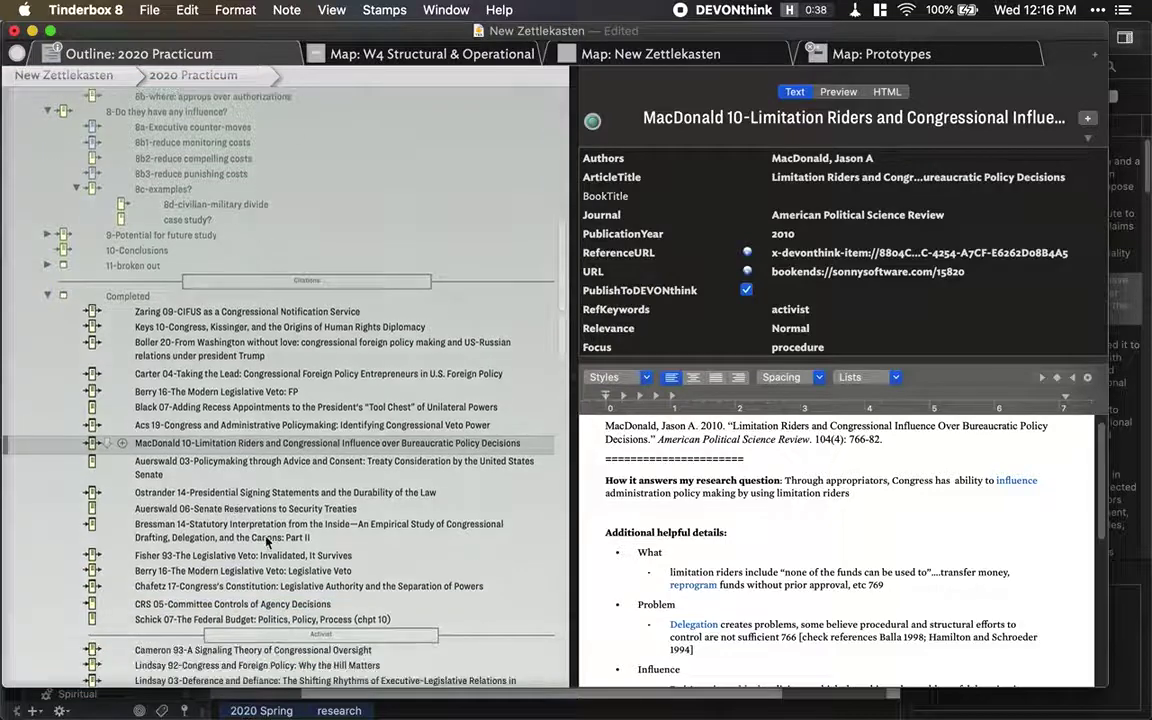
pyautogui.click(207, 606)
pyautogui.press('Down')
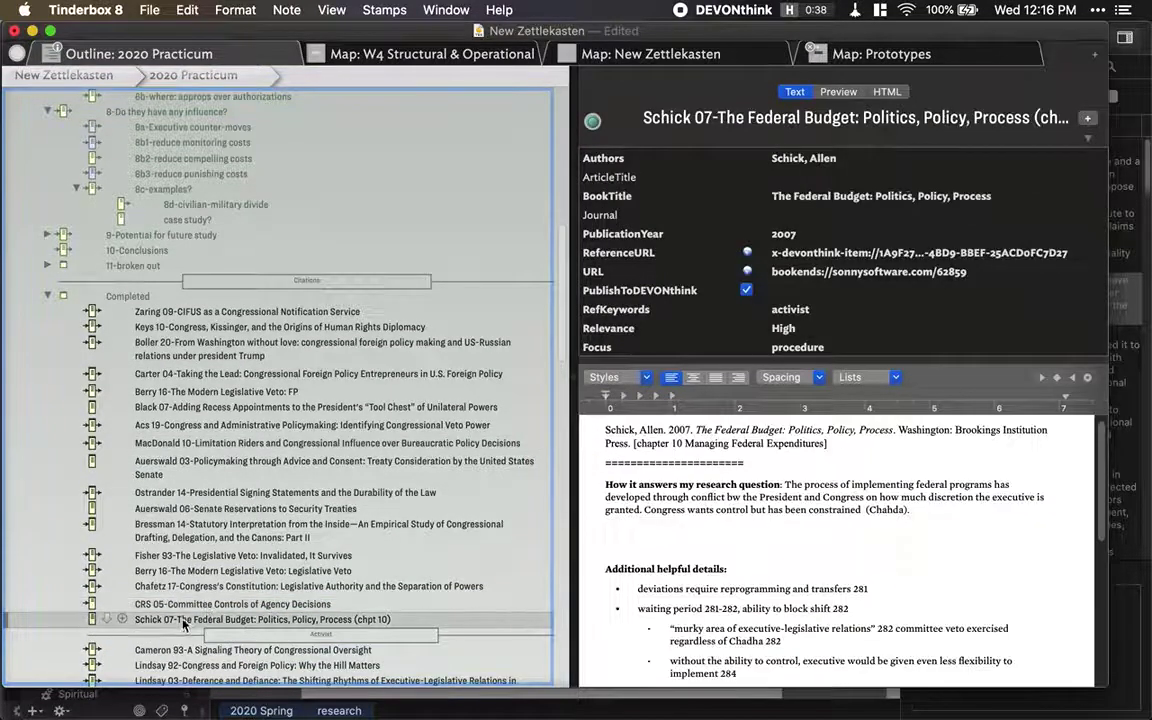
pyautogui.scroll(-4, 238, 572)
pyautogui.scroll(-3, 697, 525)
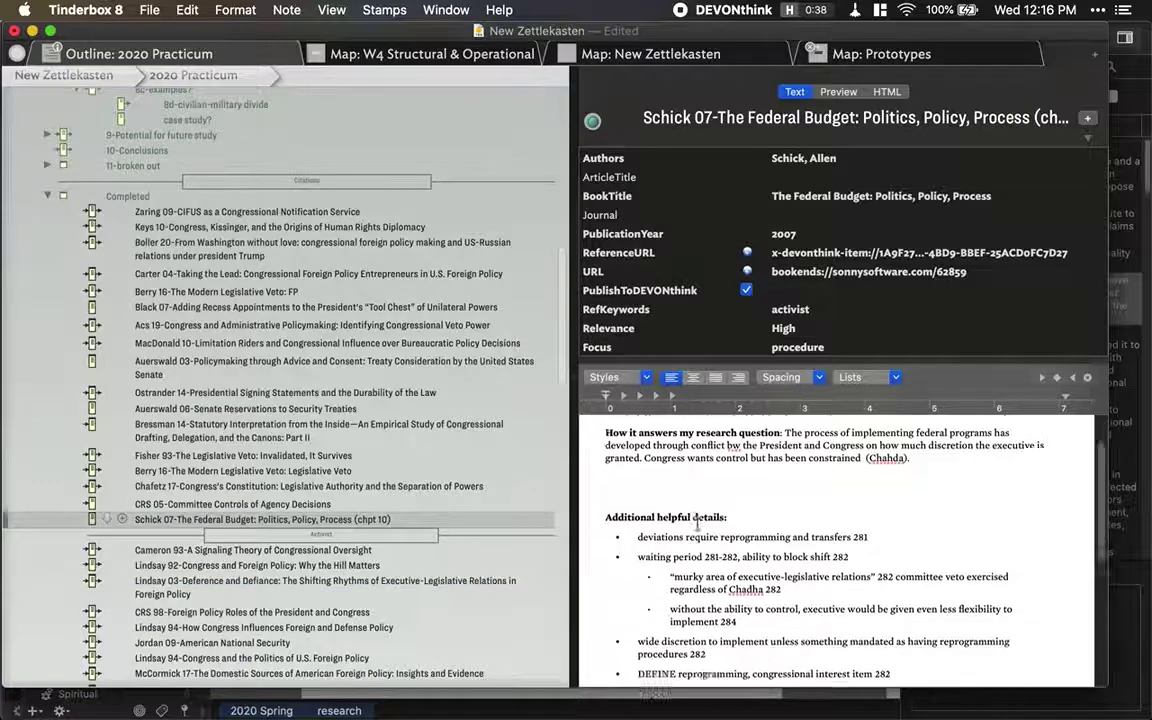
pyautogui.scroll(3, 697, 525)
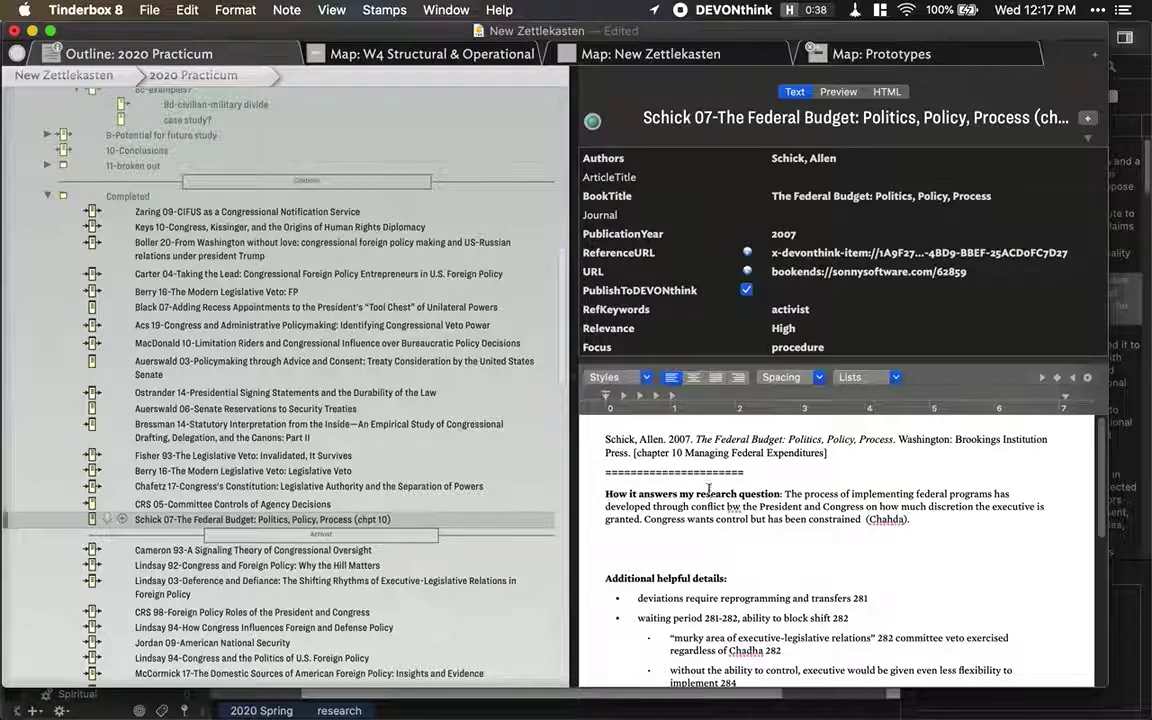
pyautogui.click(919, 56)
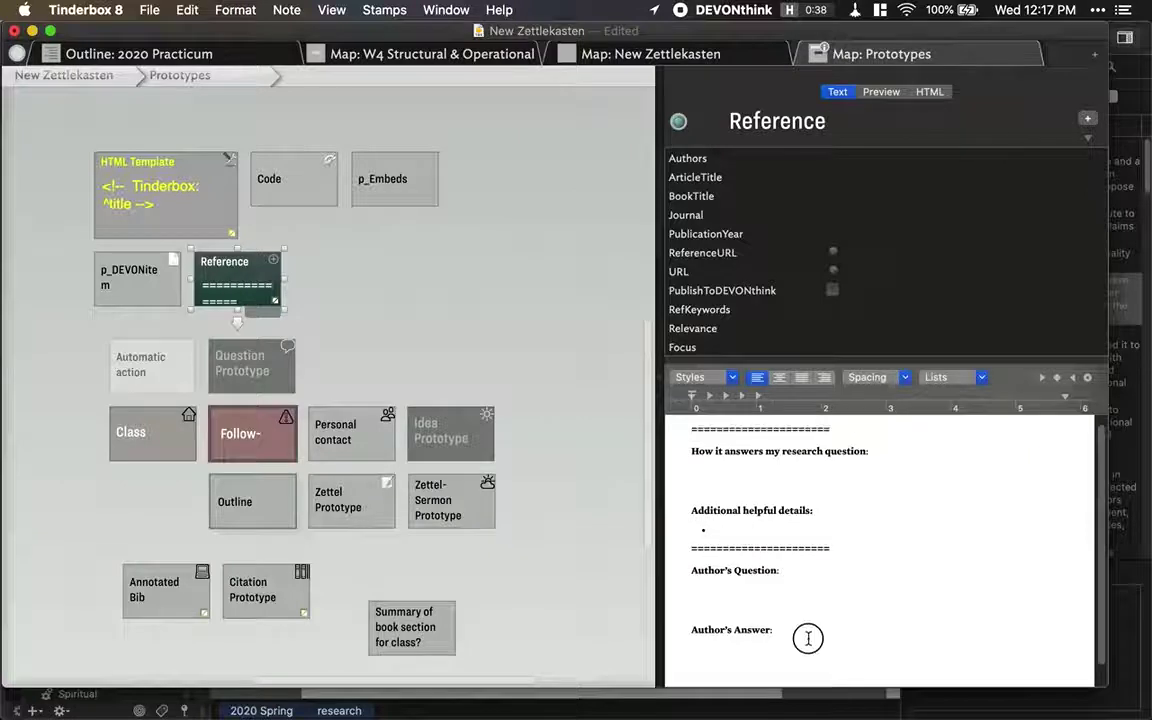
# Select the Reference prototype's template text, then go back to the 2020 Practicum outline
pyautogui.moveTo(805, 635); pyautogui.dragTo(665, 420)
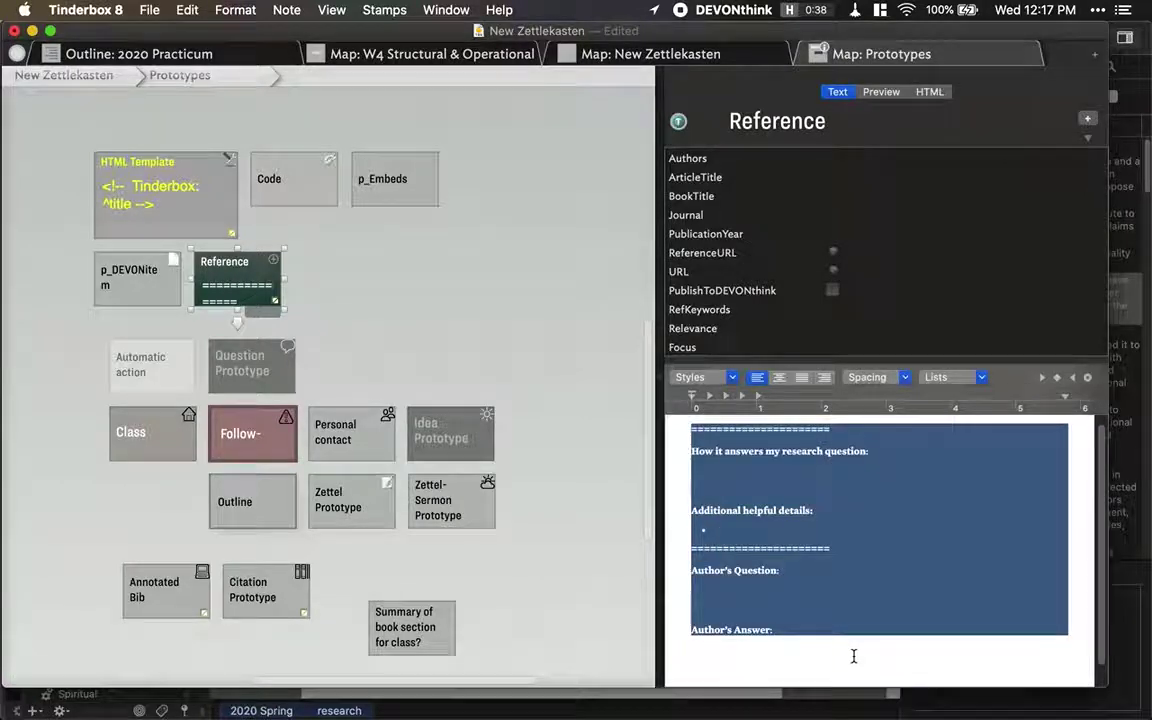
pyautogui.click(789, 473)
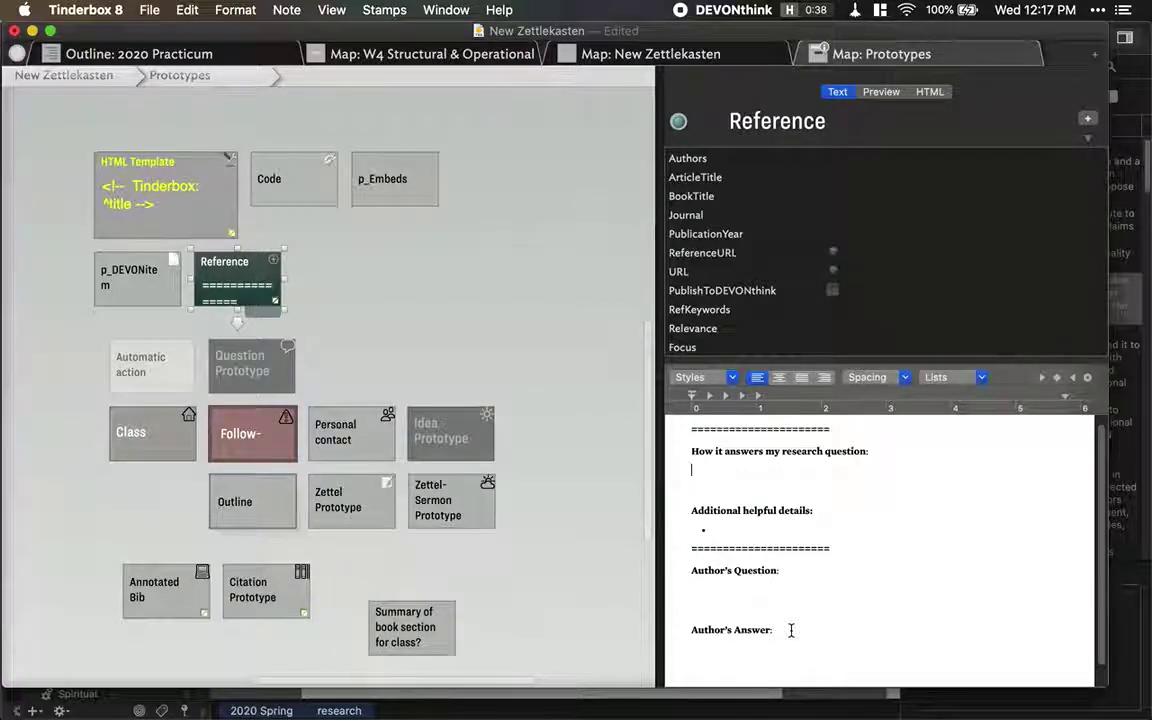
pyautogui.click(205, 62)
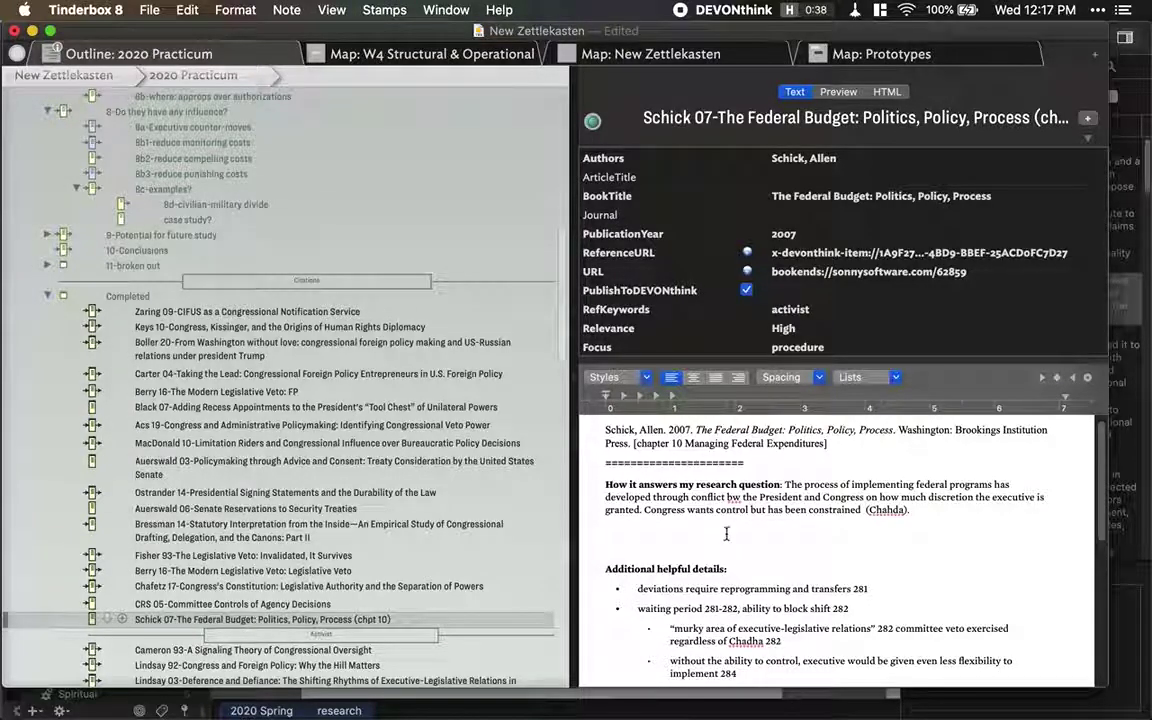
# Scroll the 2020 Practicum outline down to open the Thrower 'Policy Disruption Through Regulatory Delay' note
pyautogui.scroll(-2, 735, 511)
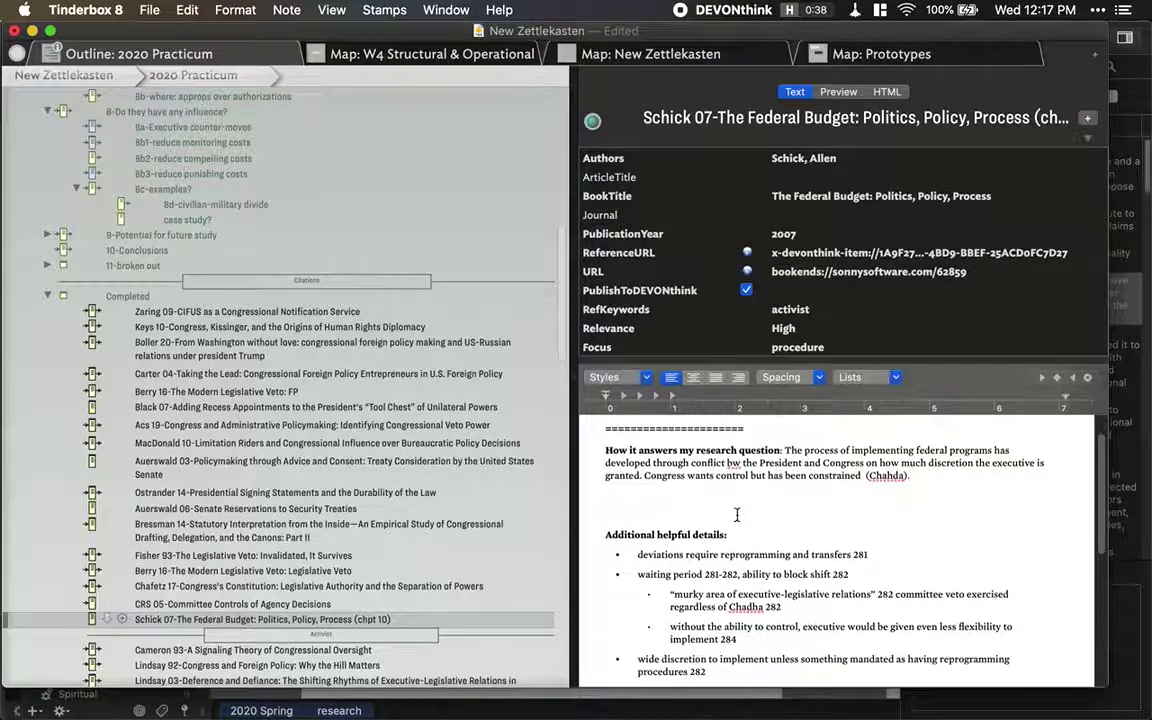
pyautogui.scroll(-10, 737, 514)
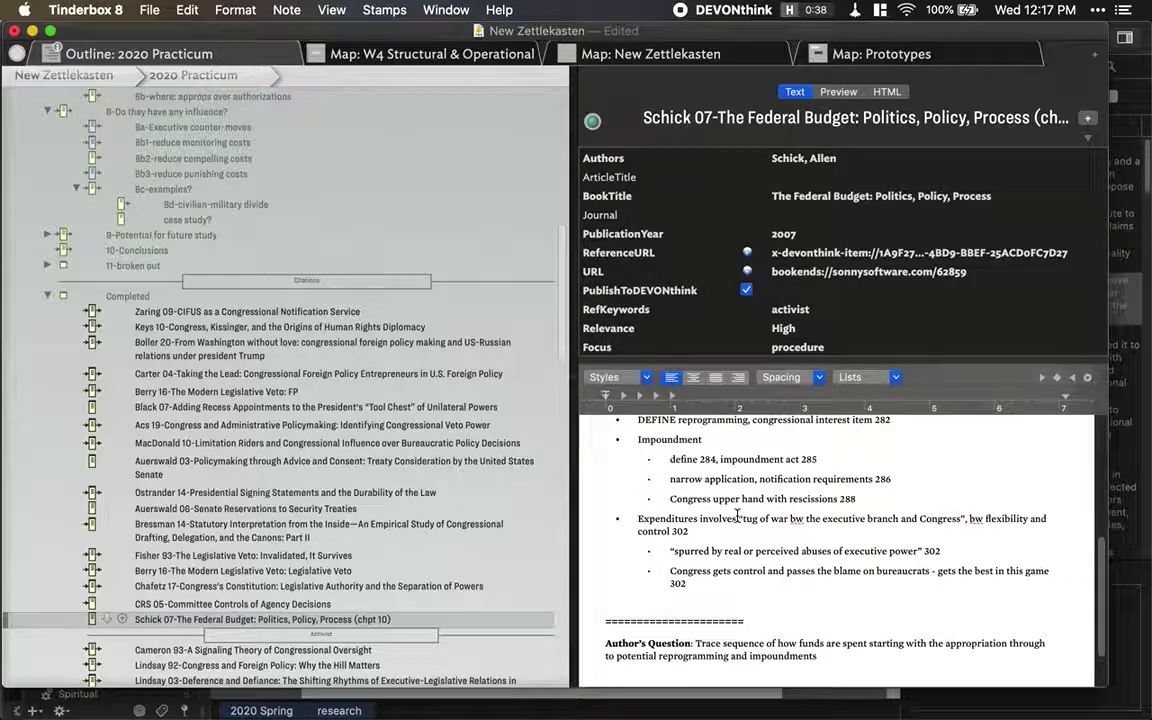
pyautogui.scroll(-3, 737, 514)
pyautogui.scroll(-8, 299, 607)
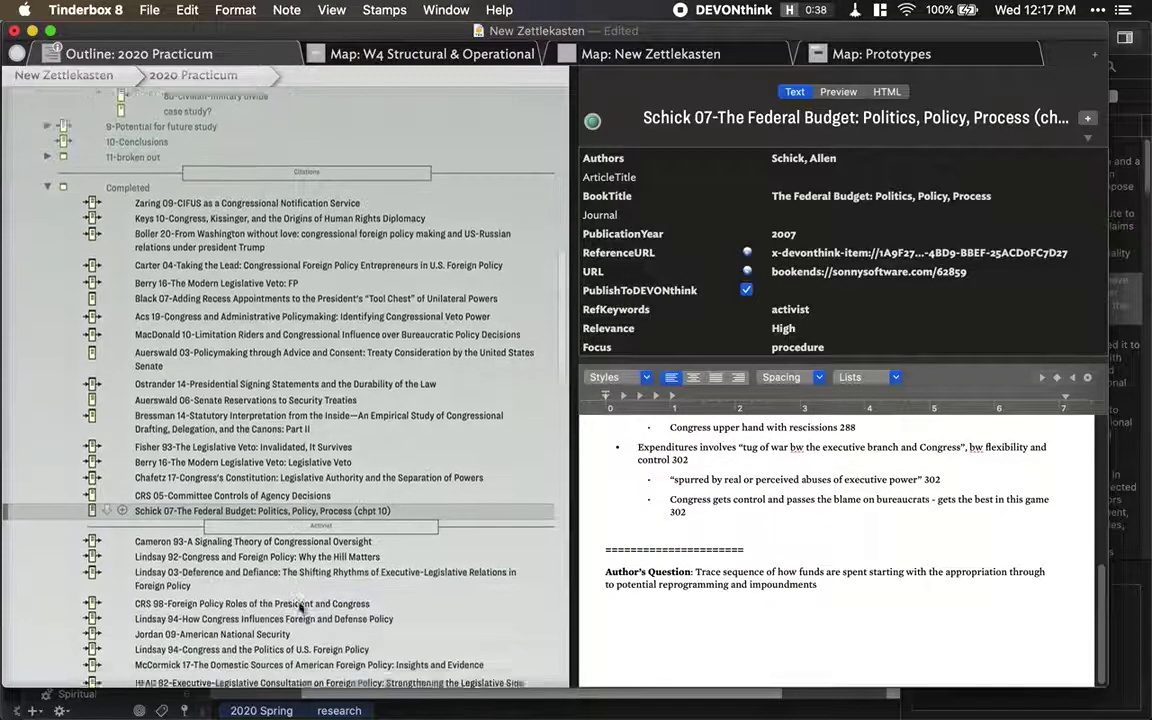
pyautogui.scroll(-9, 299, 607)
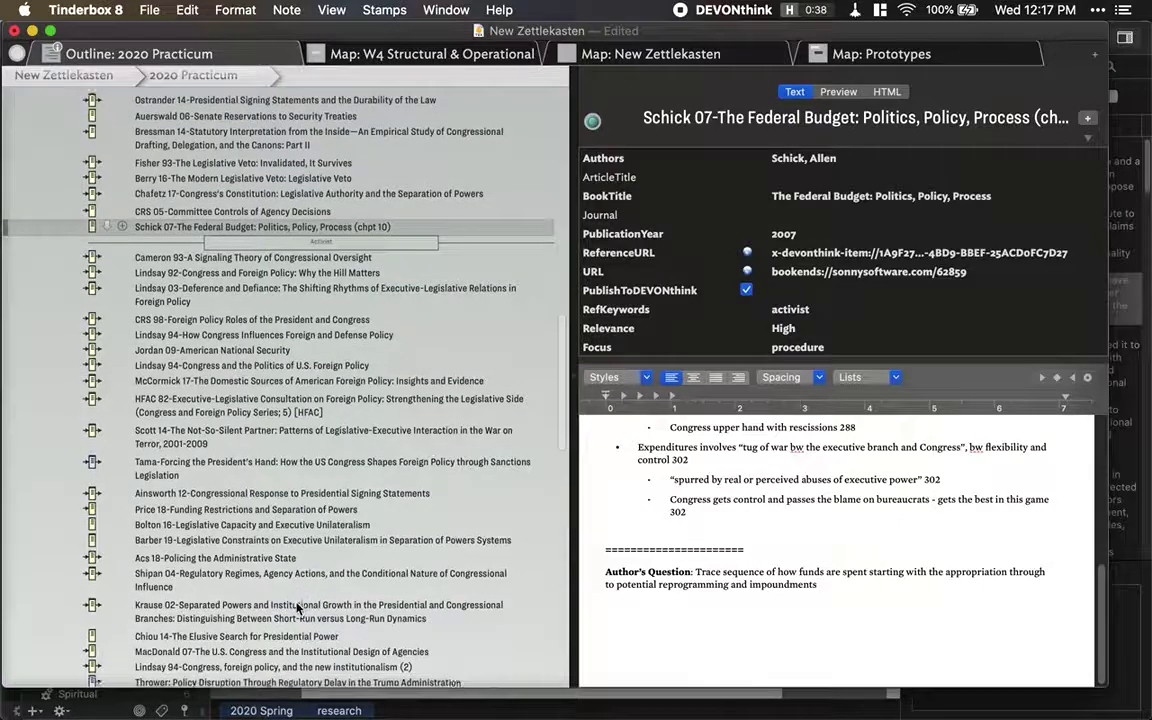
pyautogui.click(213, 641)
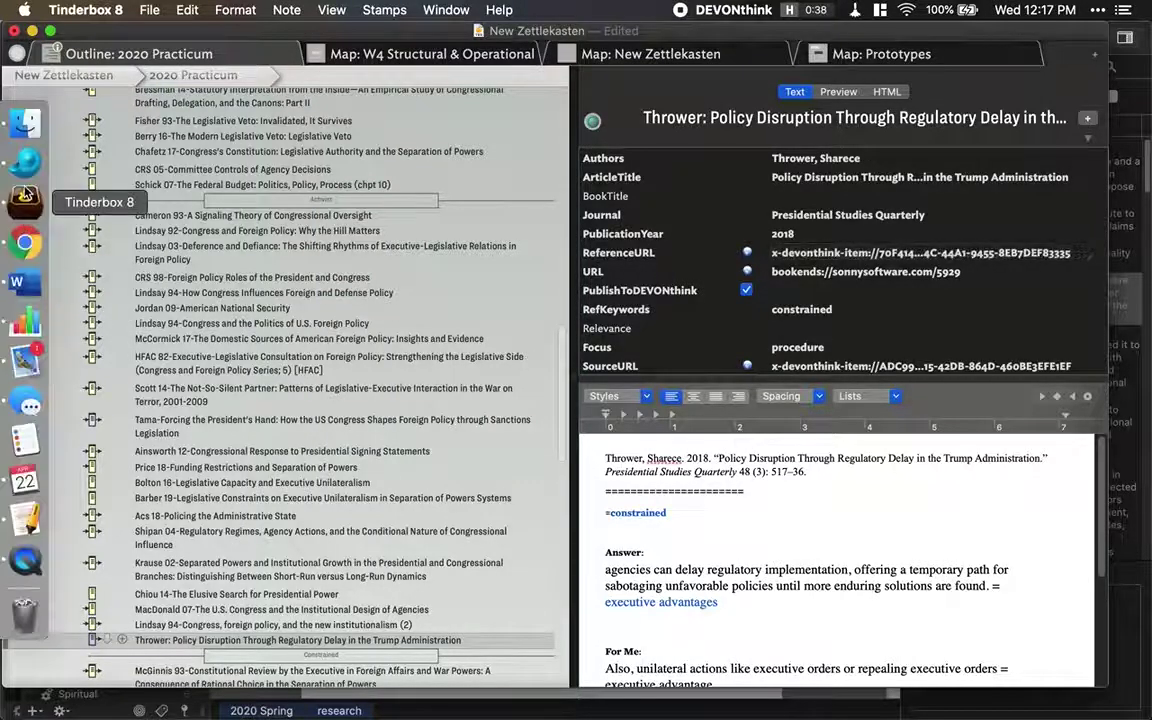
pyautogui.click(28, 163)
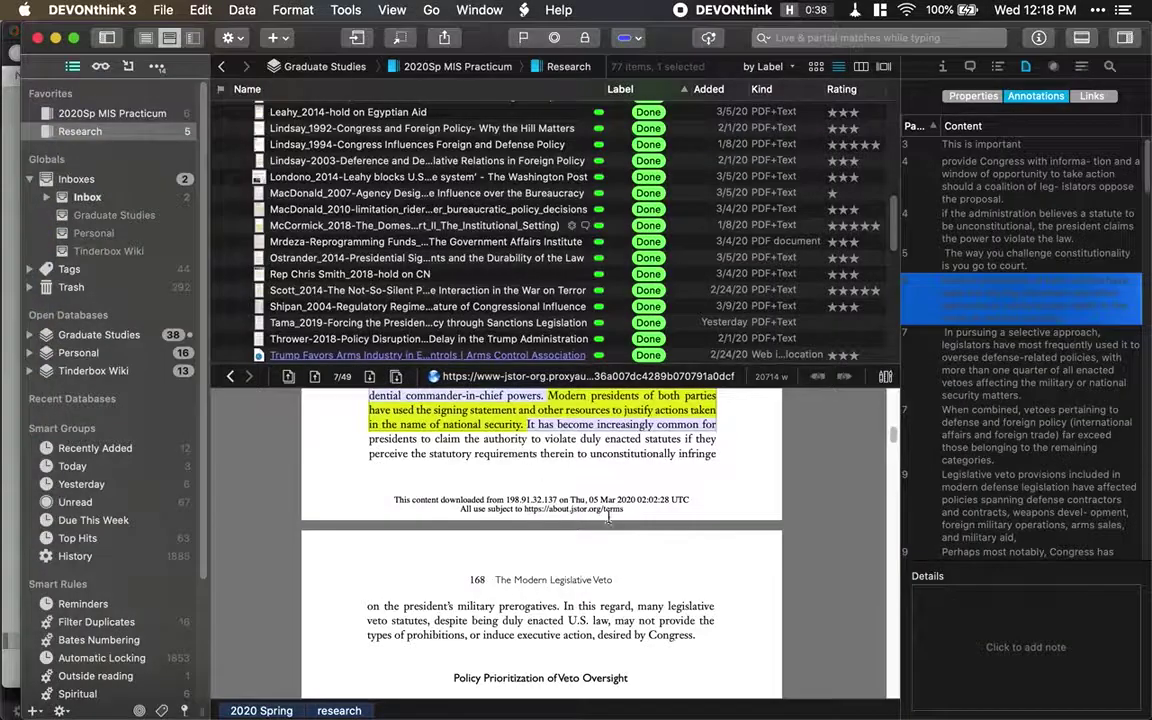
pyautogui.scroll(10, 610, 537)
pyautogui.hotkey('ctrl', 'Up')
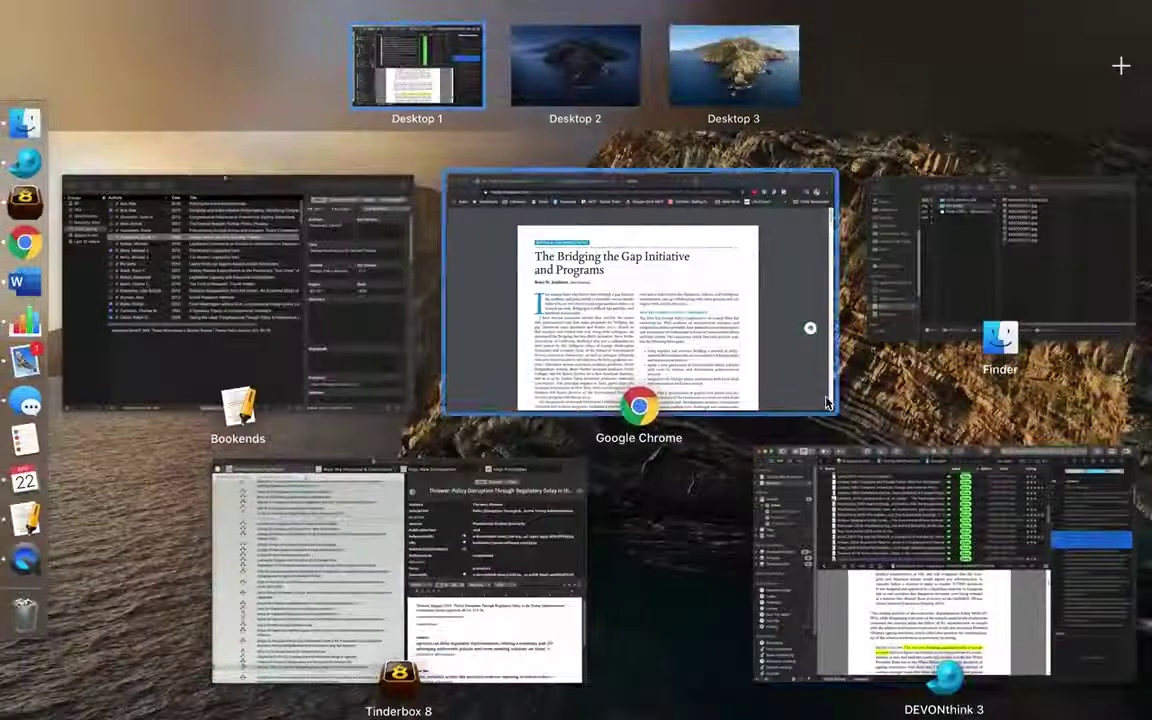
pyautogui.click(510, 622)
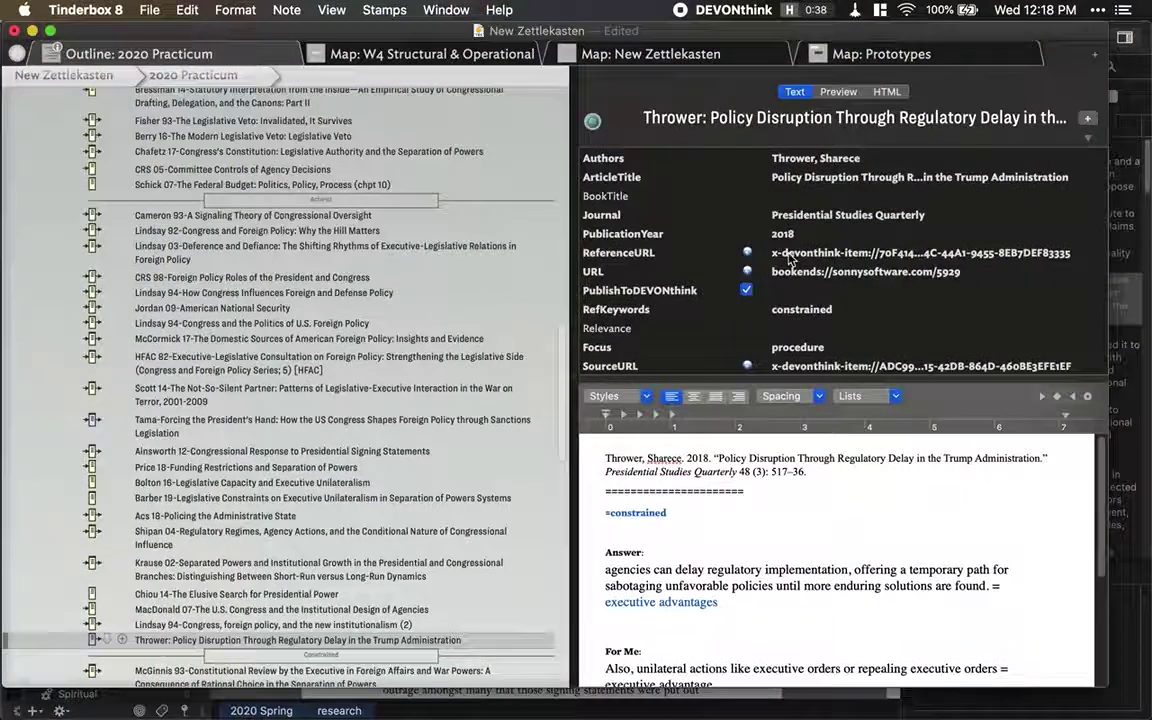
pyautogui.click(788, 528)
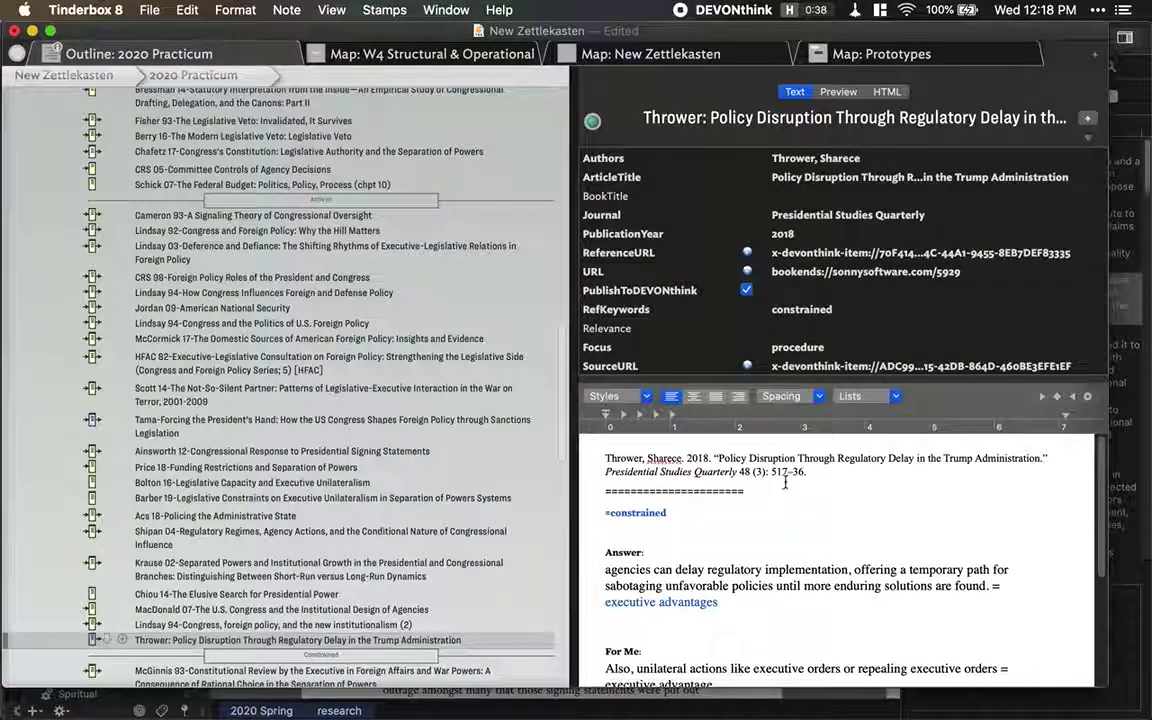
pyautogui.click(747, 254)
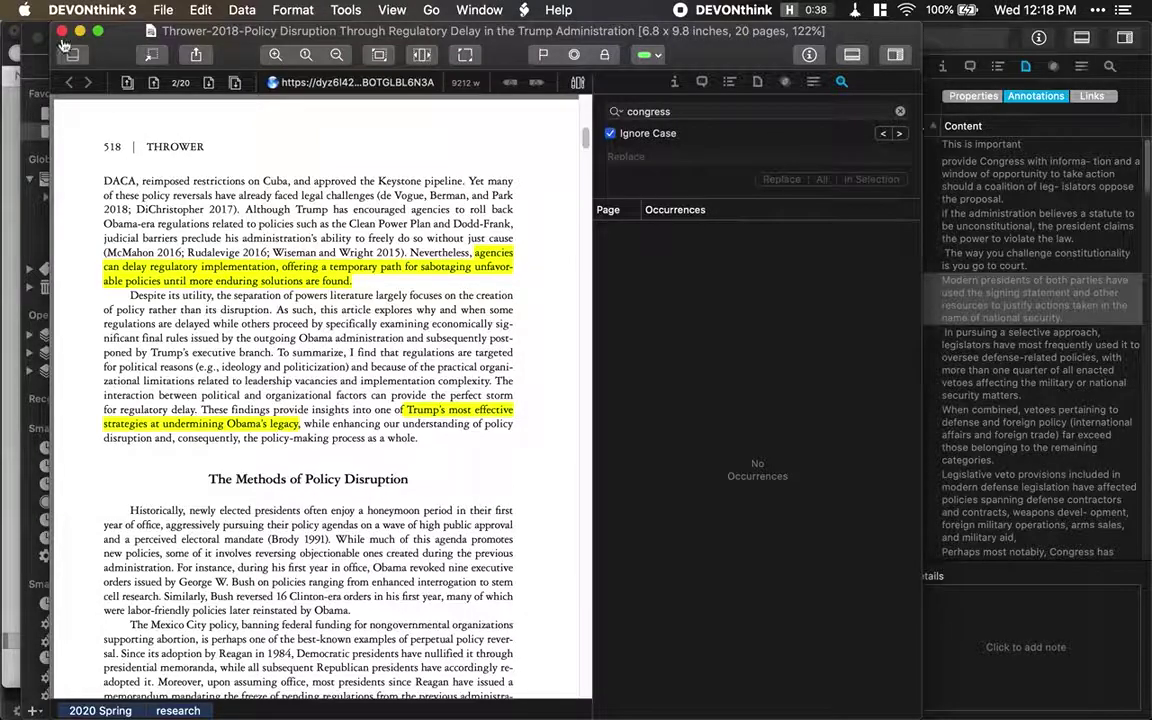
pyautogui.press('super+Tab')
pyautogui.click(196, 372)
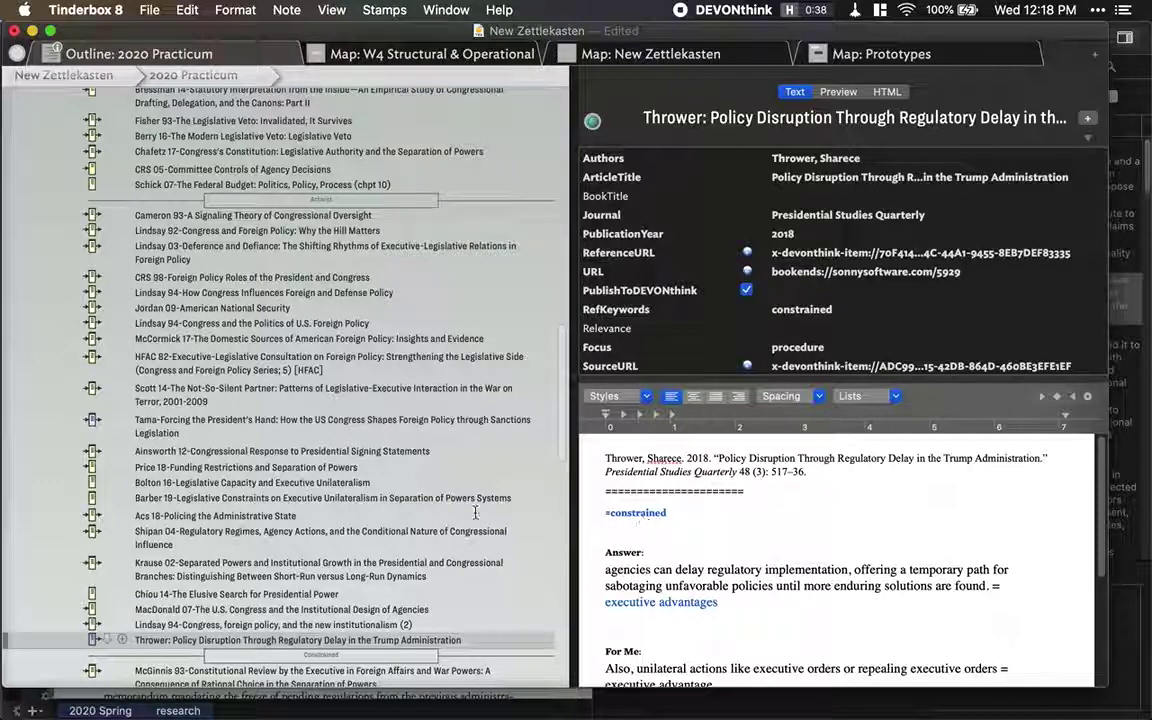
pyautogui.scroll(15, 409, 529)
# Link the word 'implementation' in the Thrower note to 2b-constrained/reactive and follow that link
pyautogui.scroll(5, 409, 529)
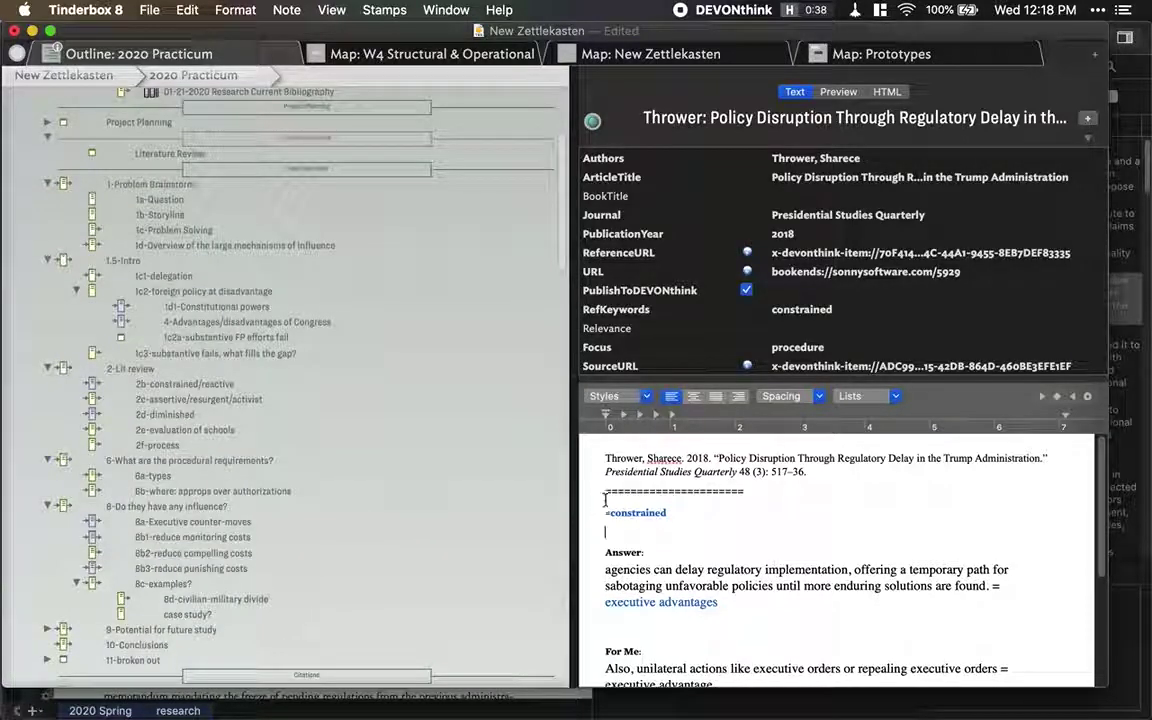
pyautogui.doubleClick(798, 570)
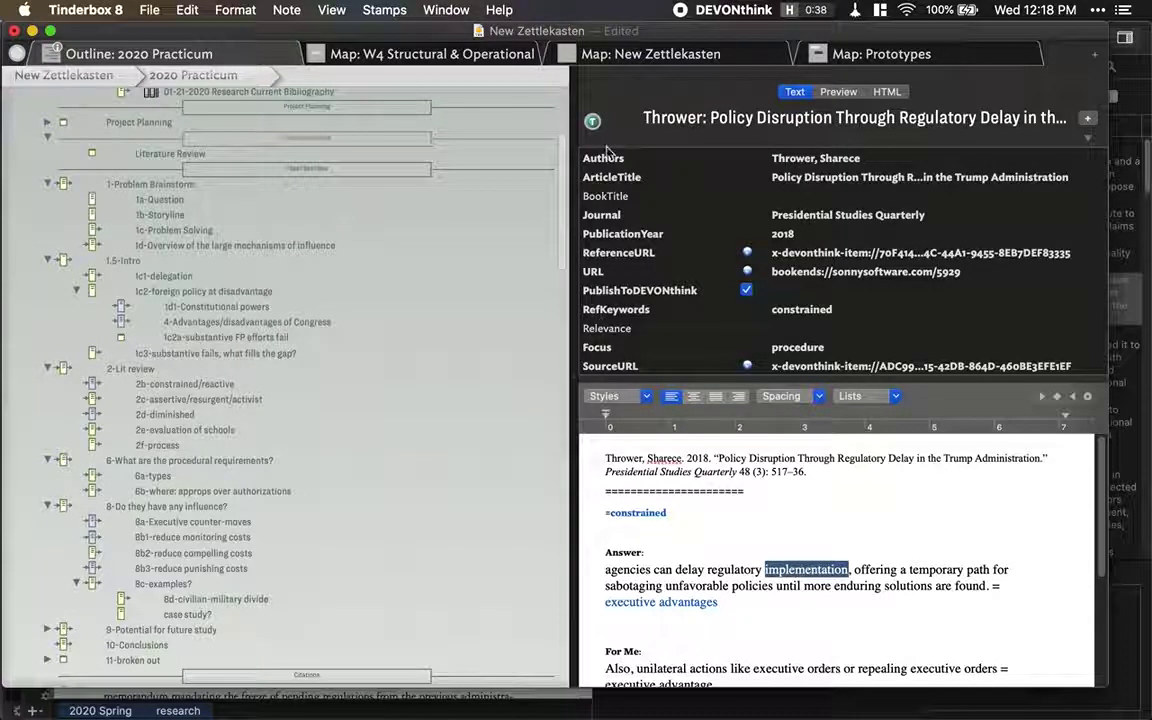
pyautogui.moveTo(592, 122); pyautogui.dragTo(152, 389)
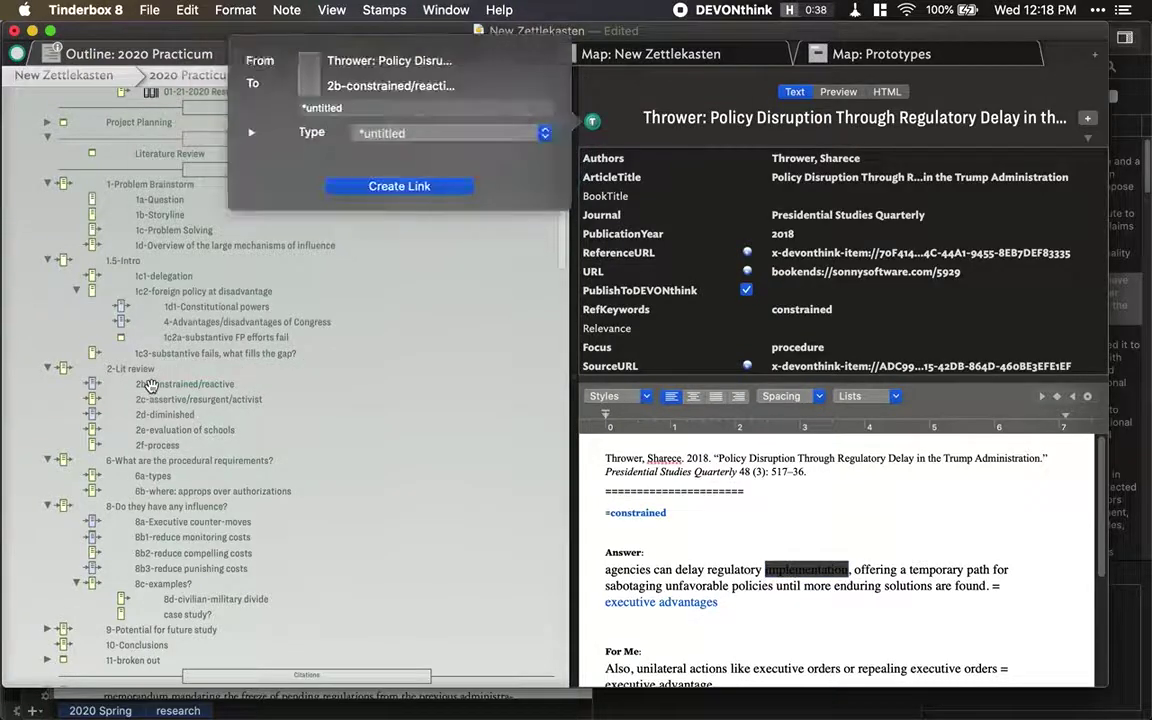
pyautogui.press('Return')
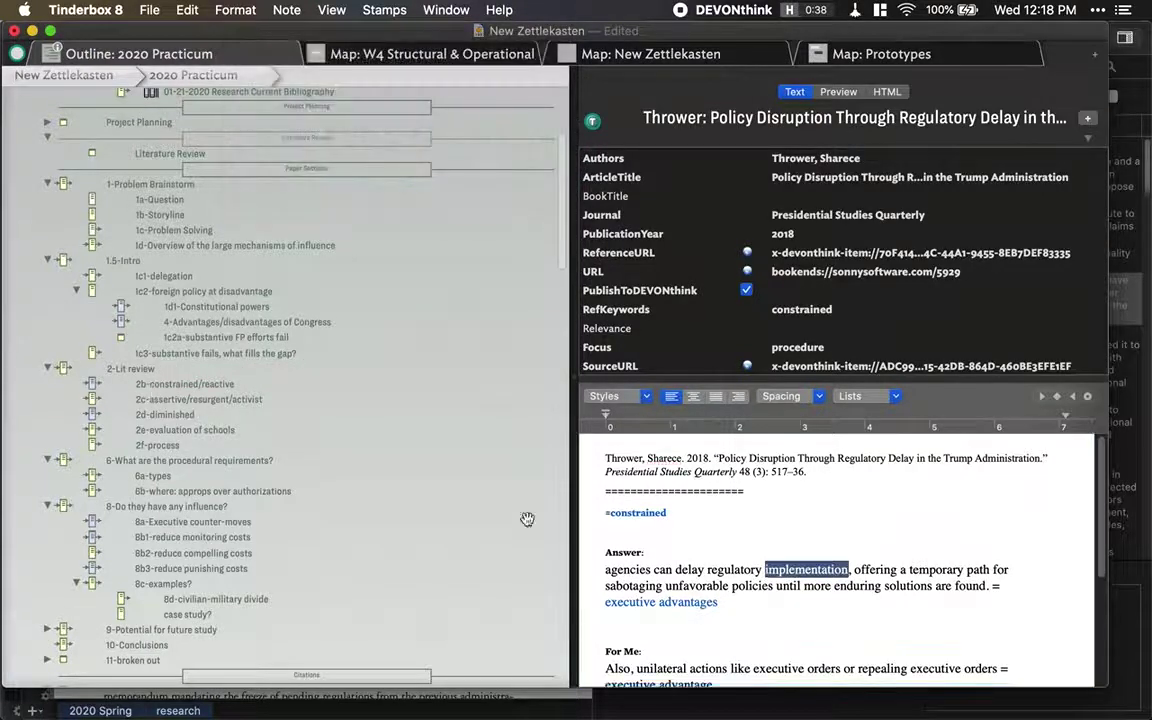
pyautogui.click(804, 571)
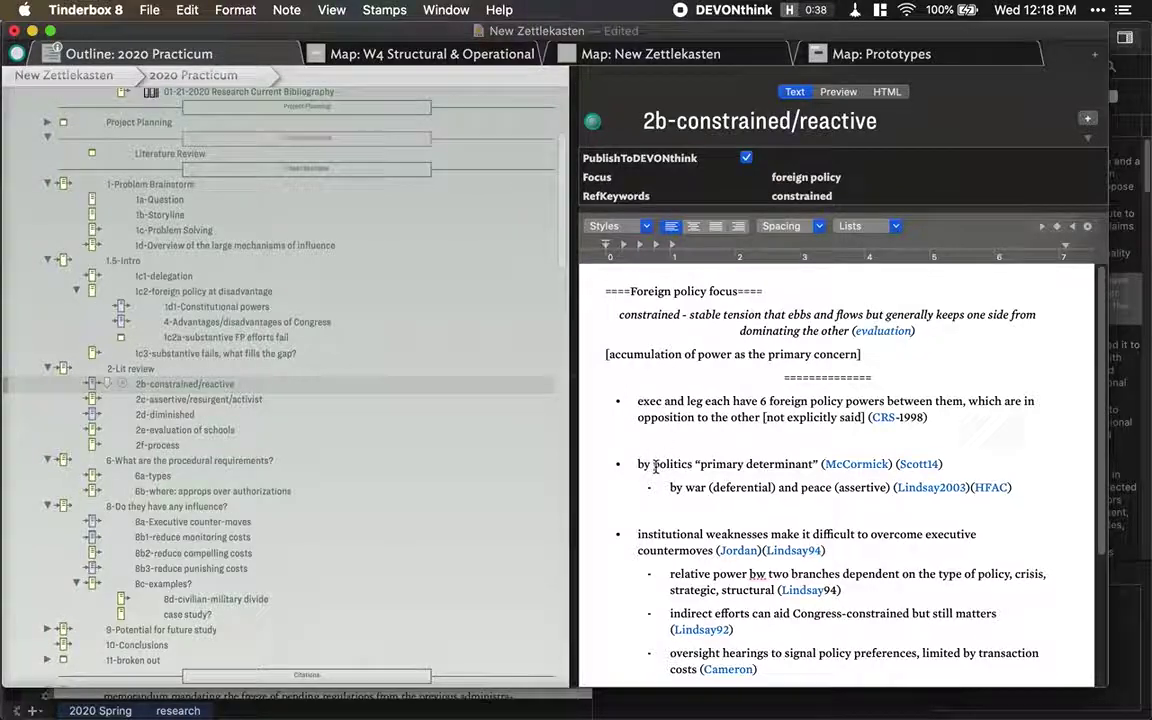
# Check the McCormick and Jordan citation notes linked from the 2b-constrained/reactive note
pyautogui.moveTo(636, 464); pyautogui.dragTo(815, 464)
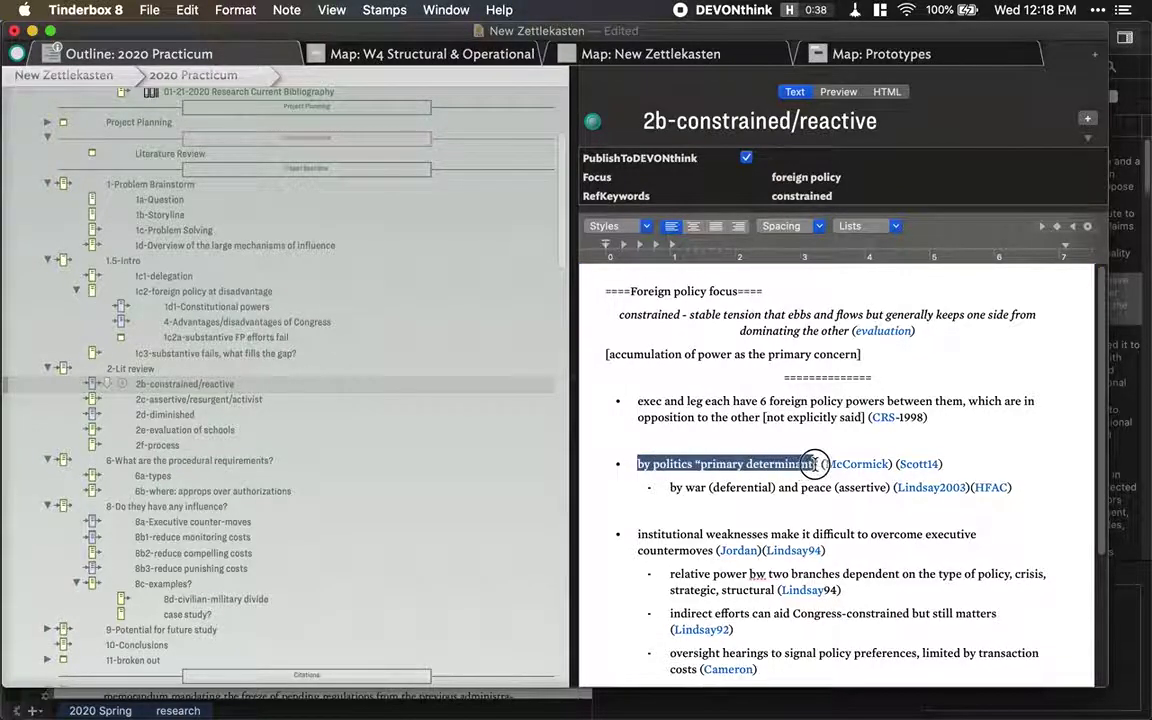
pyautogui.click(802, 487)
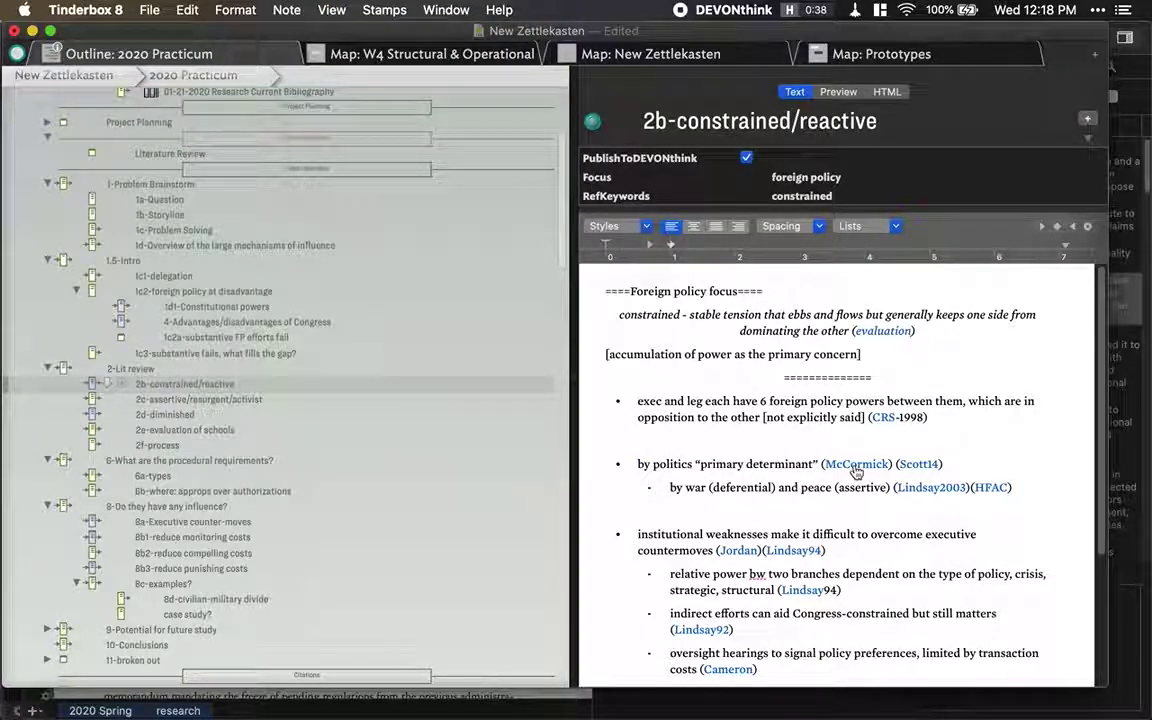
pyautogui.click(857, 465)
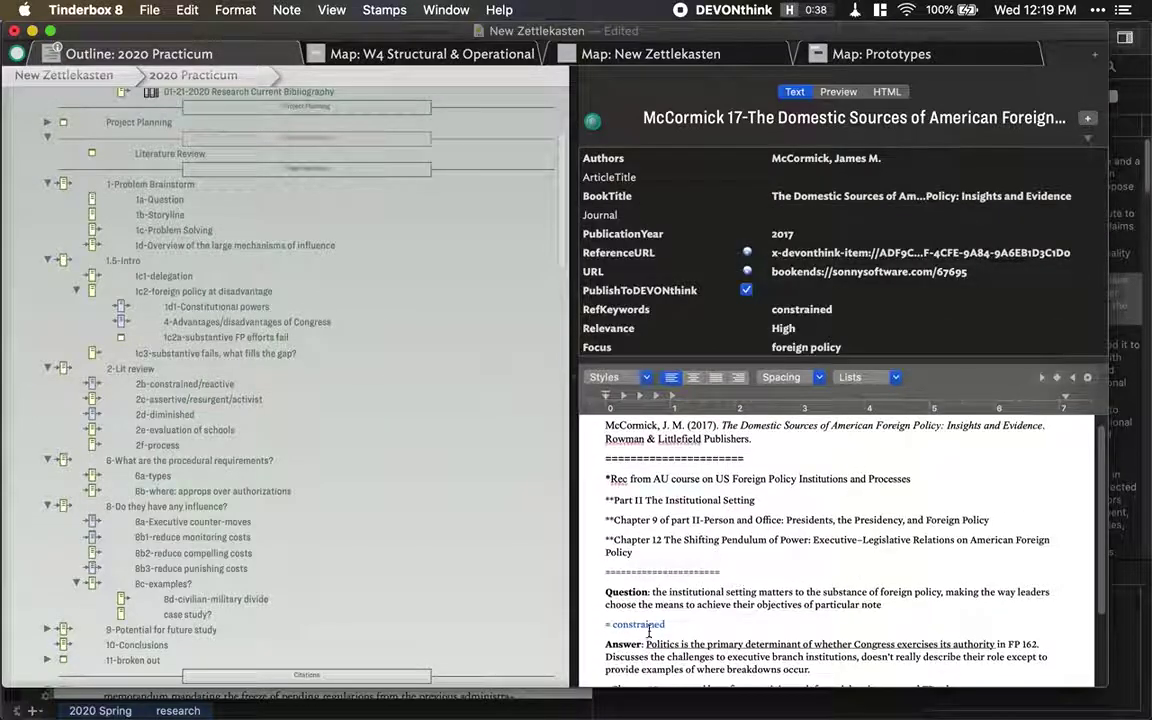
pyautogui.click(645, 626)
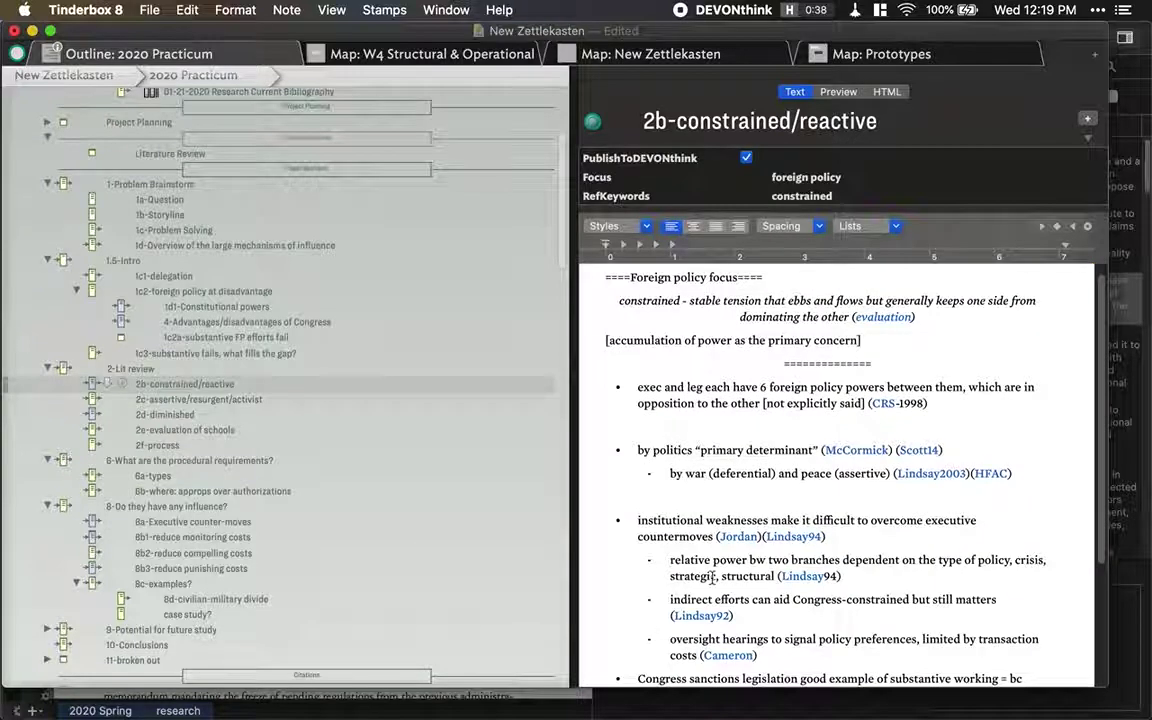
pyautogui.click(739, 536)
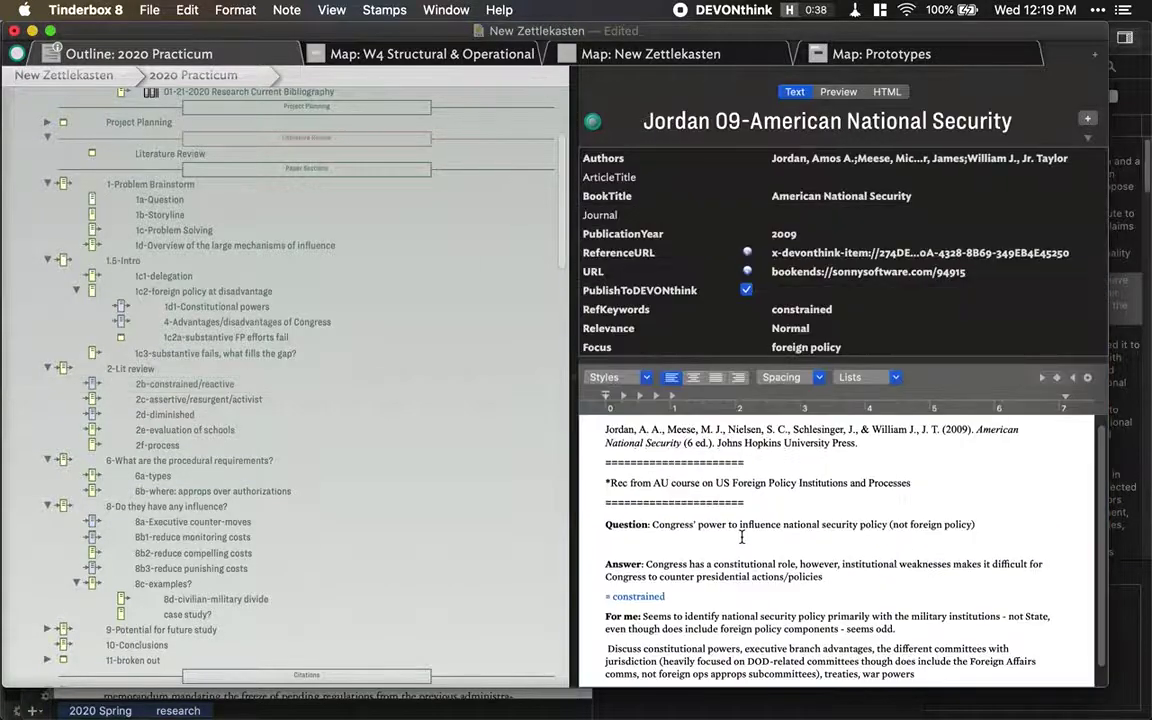
pyautogui.click(636, 597)
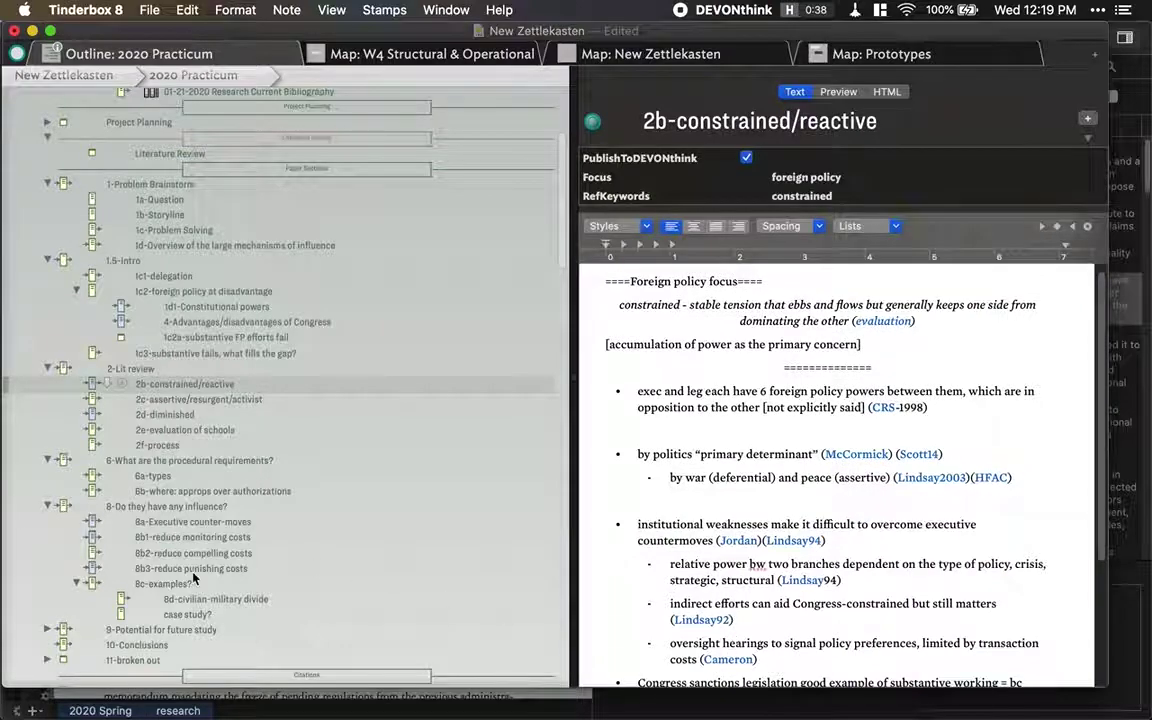
# Scroll the outline and reopen the Thrower regulatory delay citation note
pyautogui.scroll(-10, 194, 578)
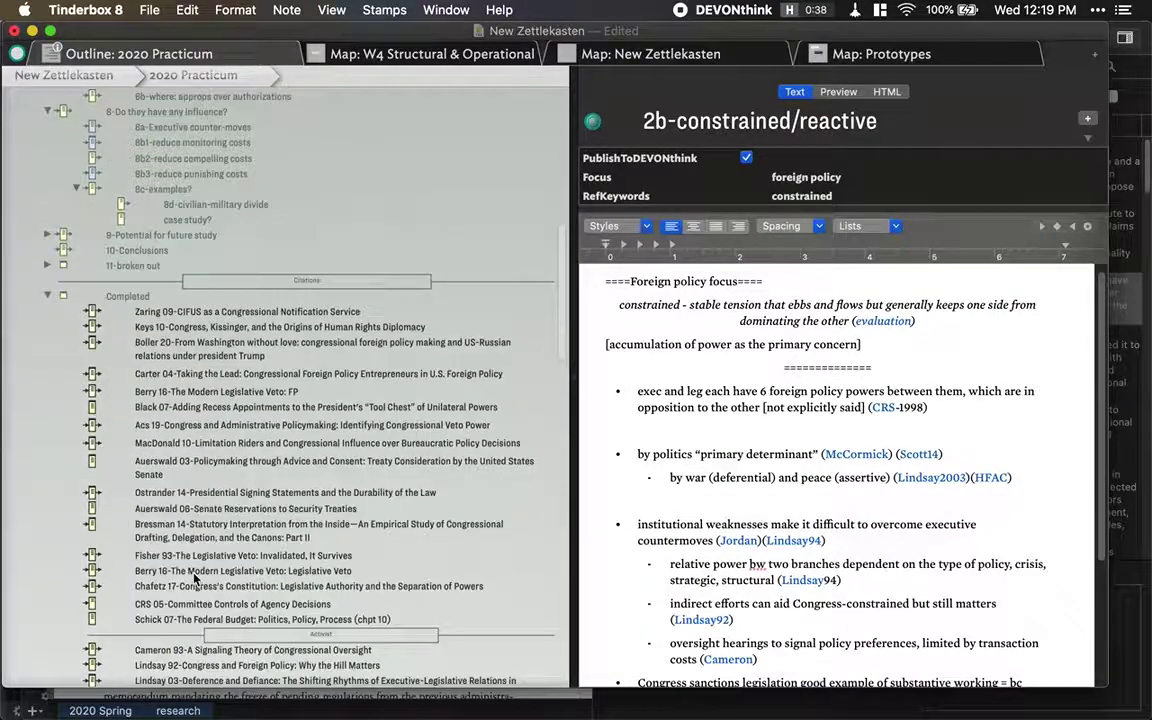
pyautogui.scroll(-10, 196, 578)
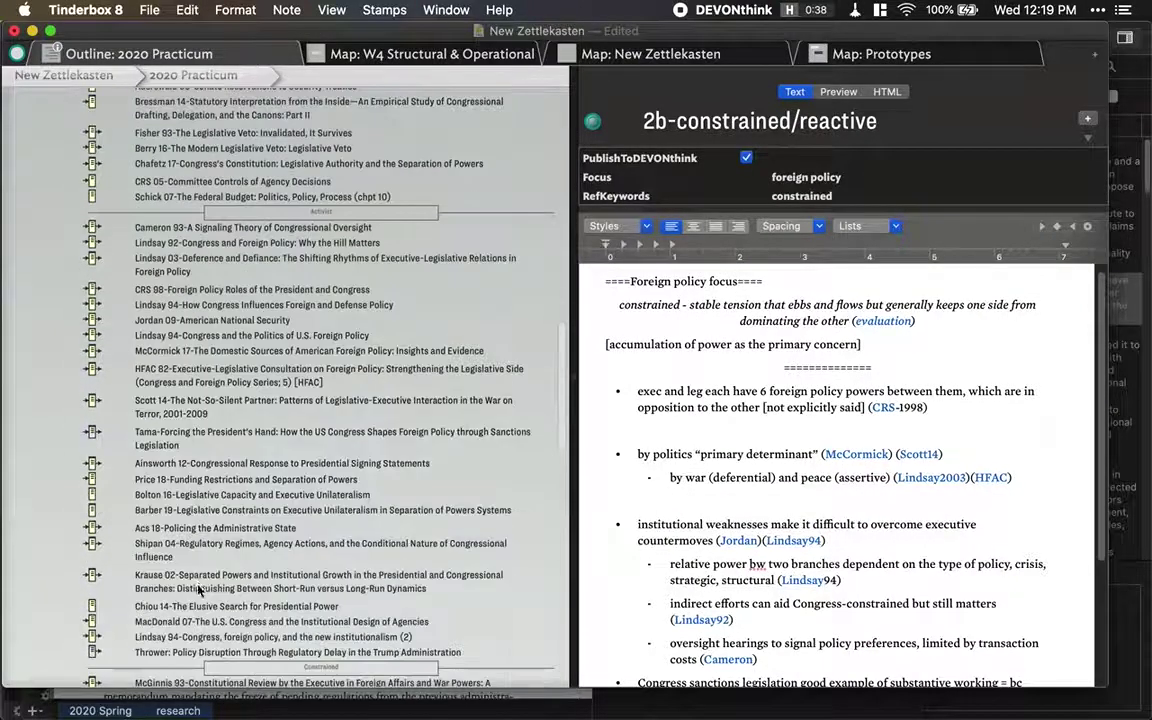
pyautogui.click(176, 655)
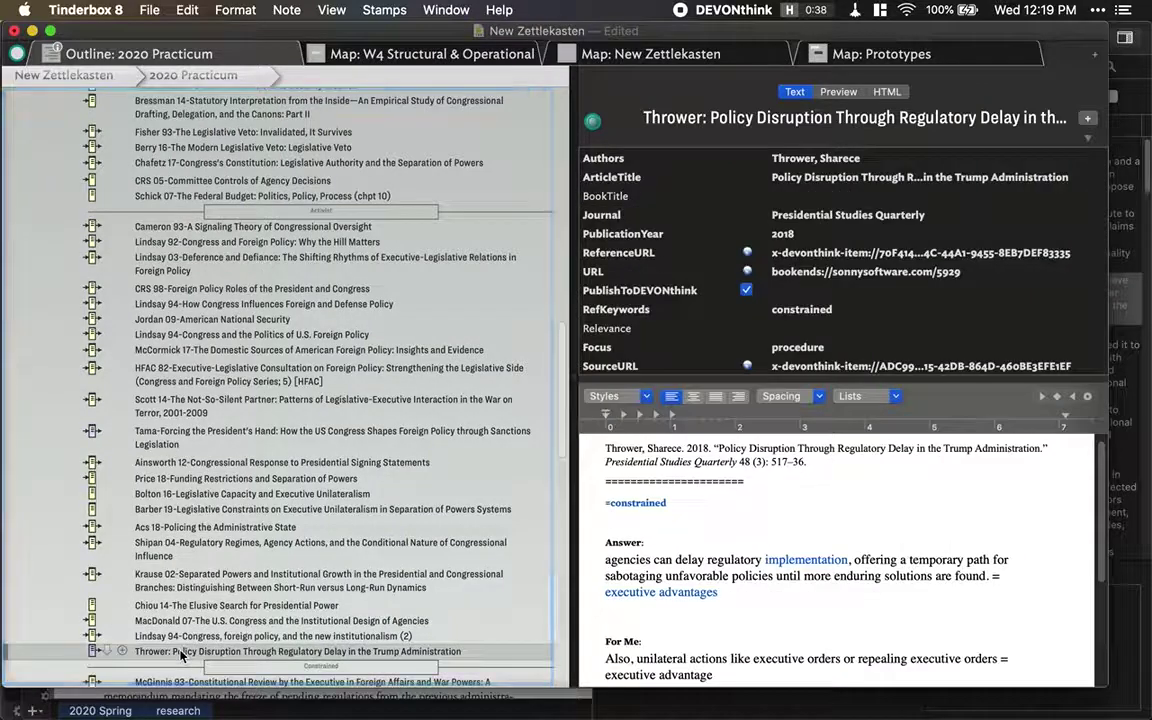
# Follow the 'executive advantages' link in the Thrower note to 4-Advantages/disadvantages of Congress
pyautogui.moveTo(752, 596); pyautogui.dragTo(575, 596)
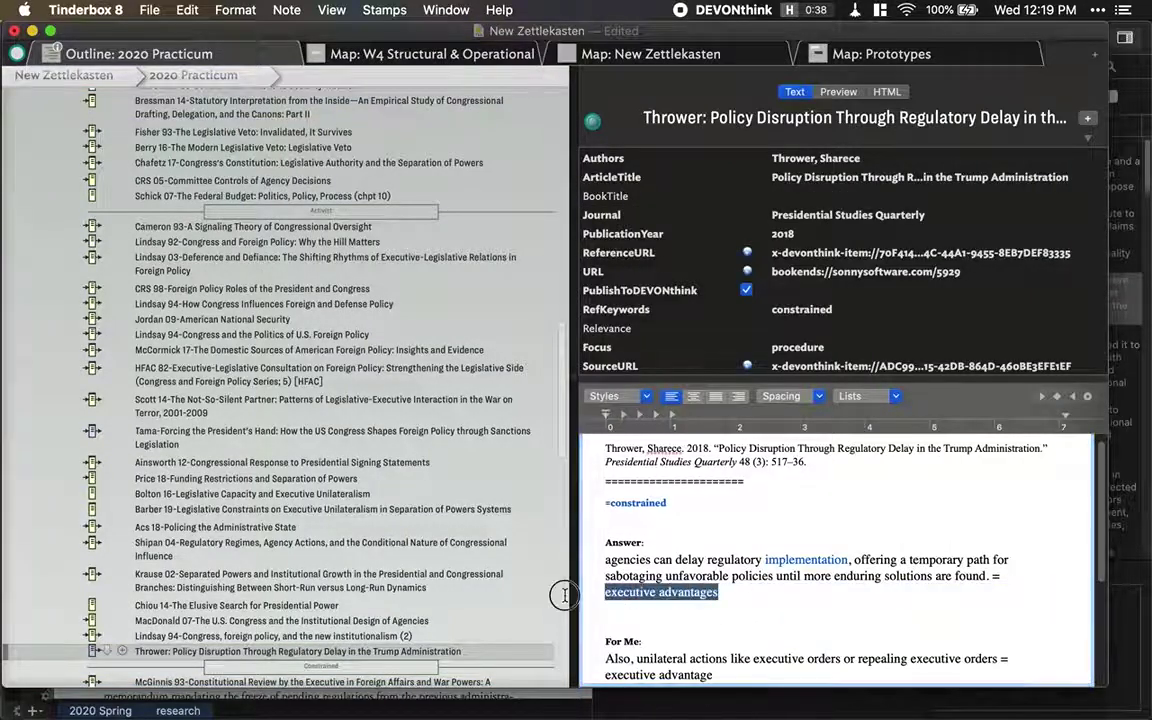
pyautogui.scroll(5, 344, 400)
pyautogui.scroll(10, 377, 457)
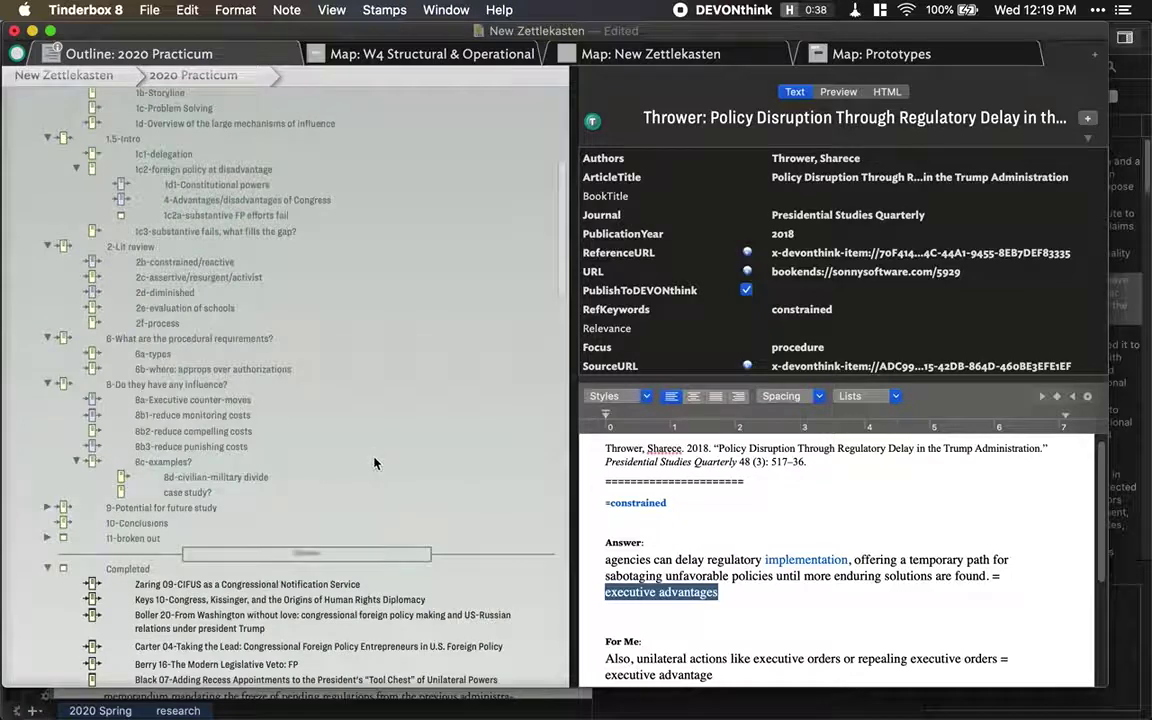
pyautogui.click(848, 598)
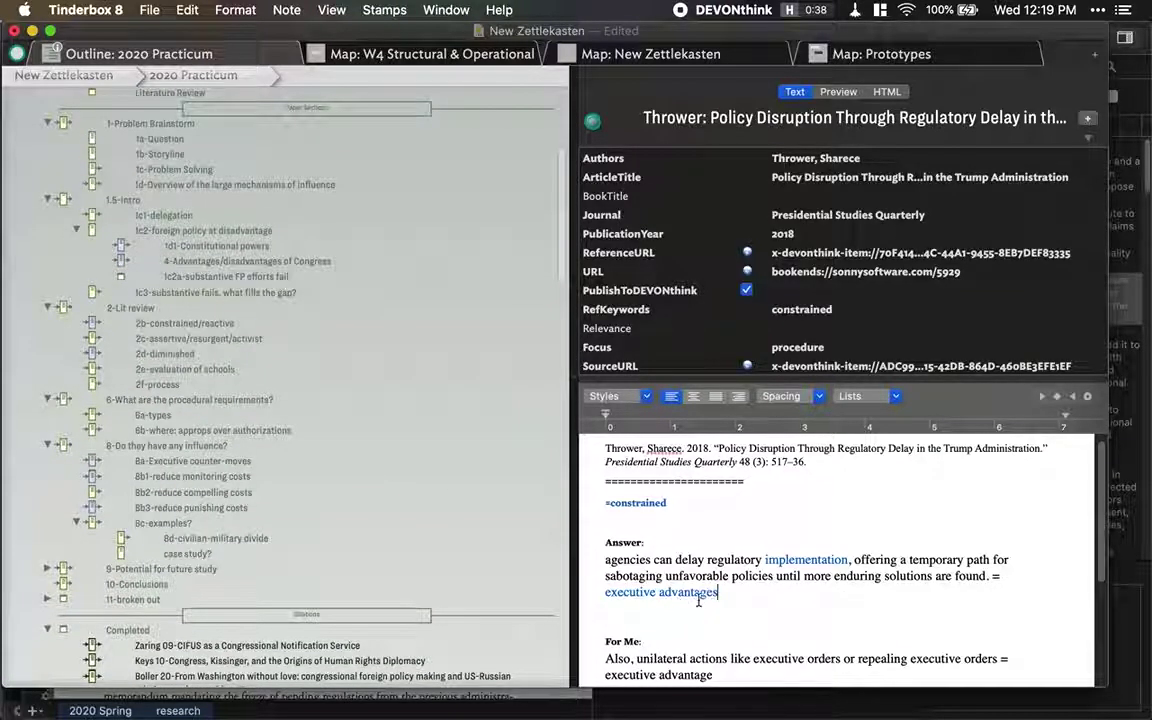
pyautogui.moveTo(726, 598); pyautogui.dragTo(596, 590)
pyautogui.moveTo(593, 124); pyautogui.dragTo(234, 458)
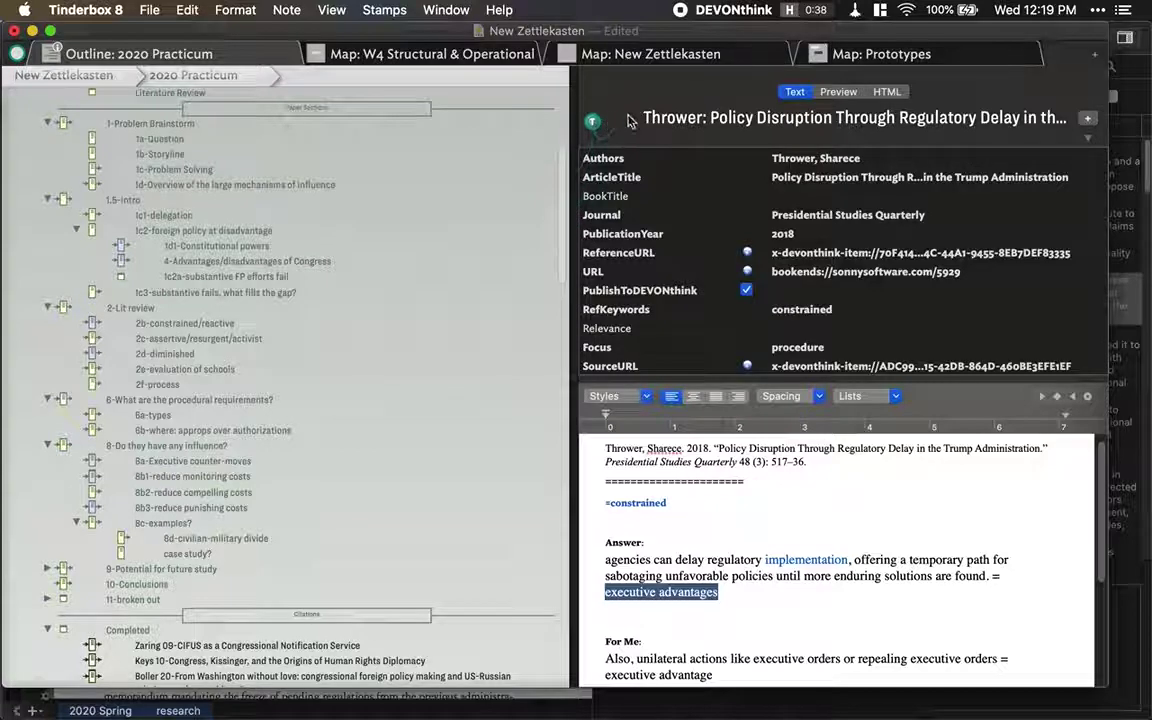
pyautogui.click(746, 560)
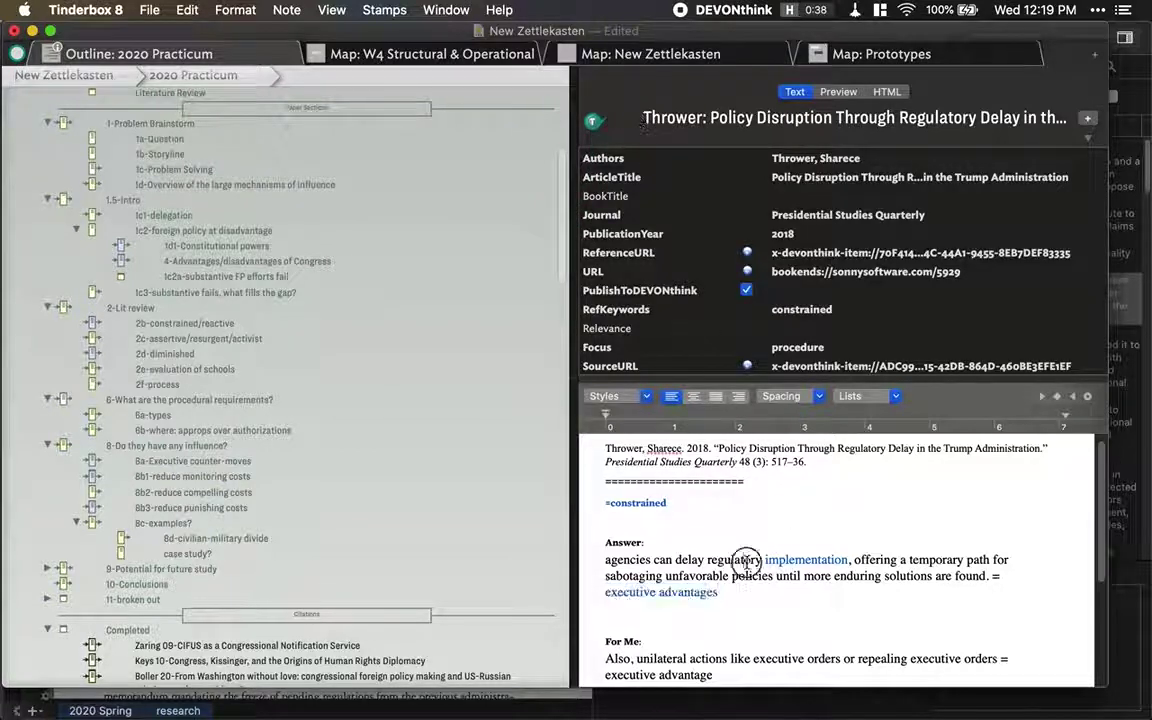
pyautogui.click(697, 592)
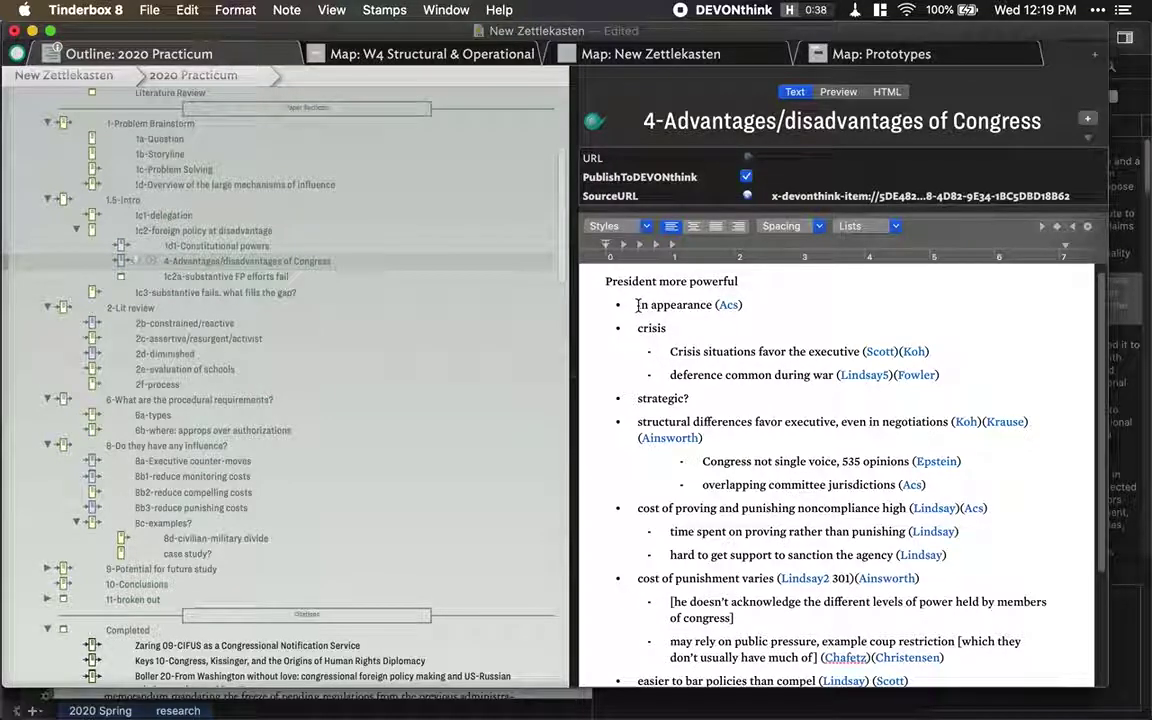
# Check Epstein, 1.5-Intro and 2b notes, then open McCormick_2018 PDF at page 162 in DEVONthink
pyautogui.click(925, 461)
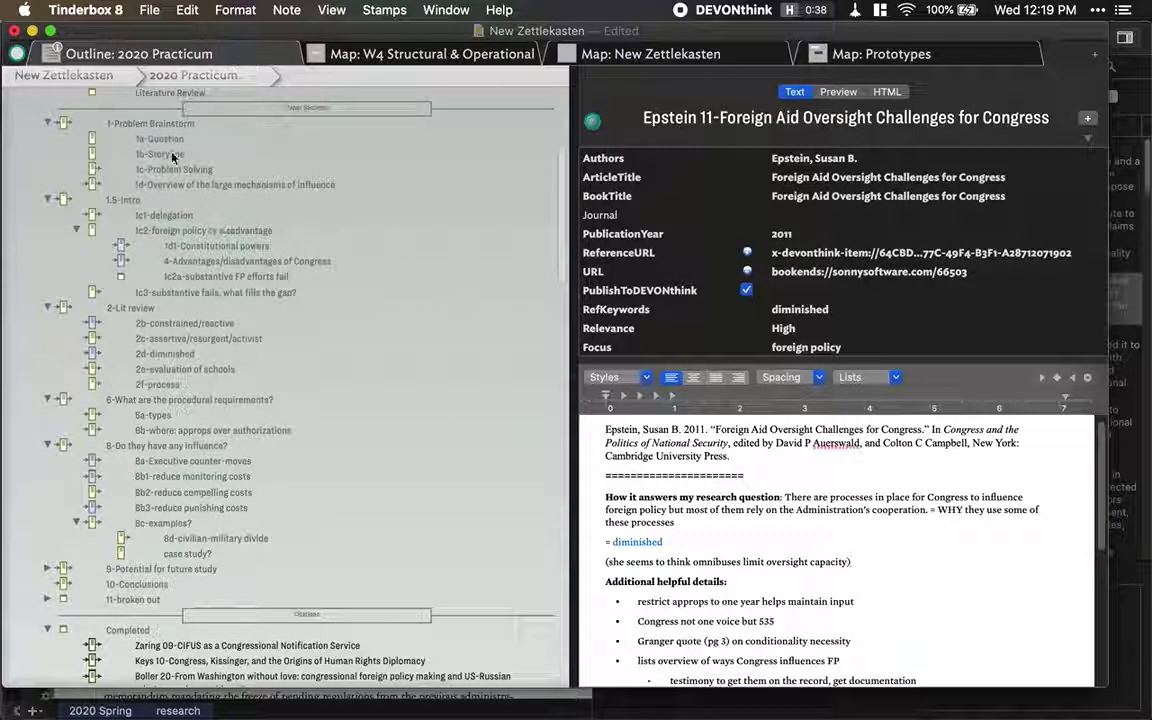
pyautogui.click(140, 203)
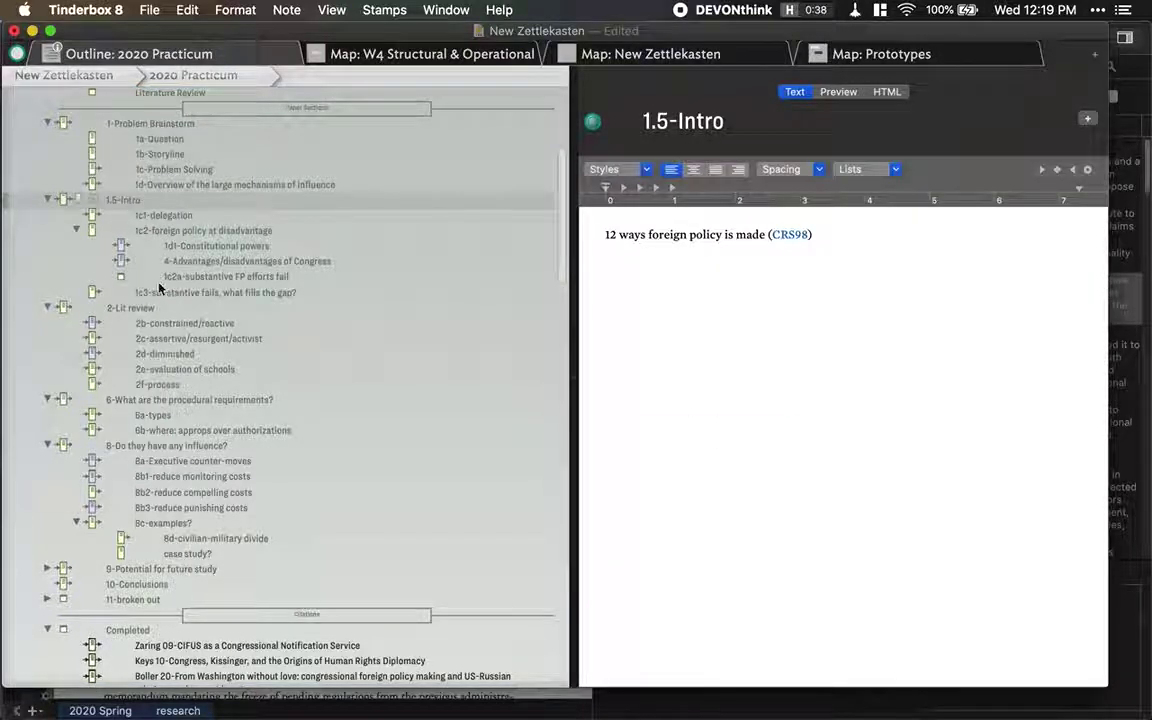
pyautogui.click(152, 323)
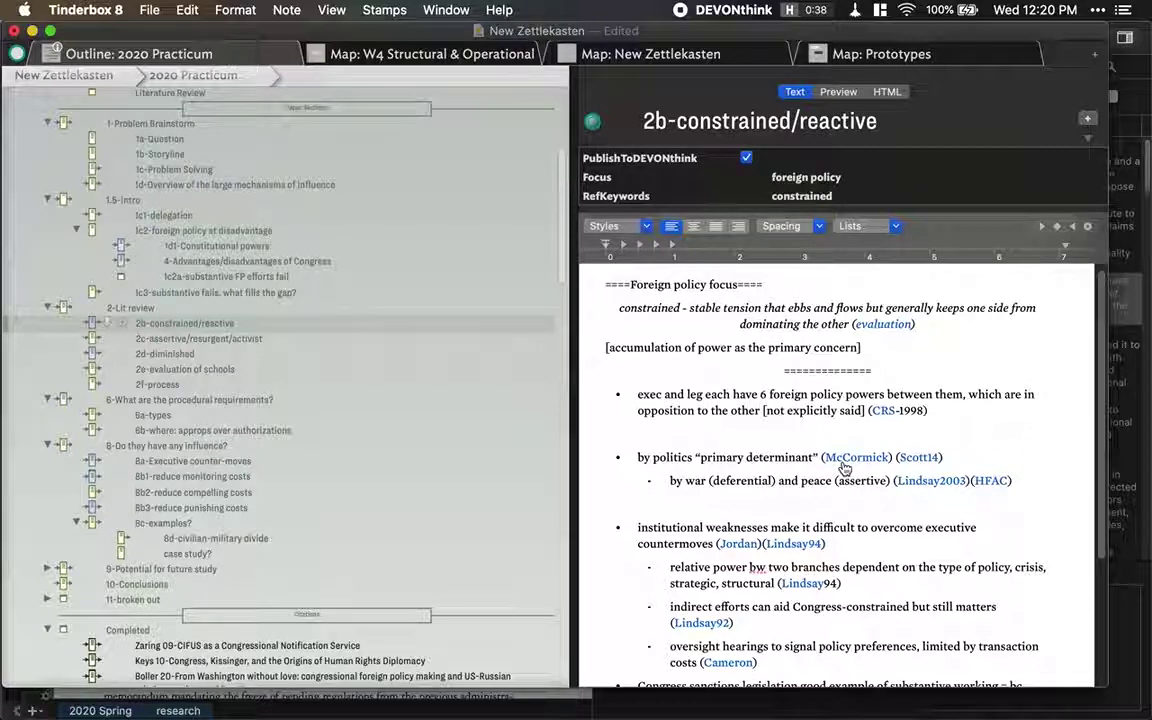
pyautogui.click(845, 458)
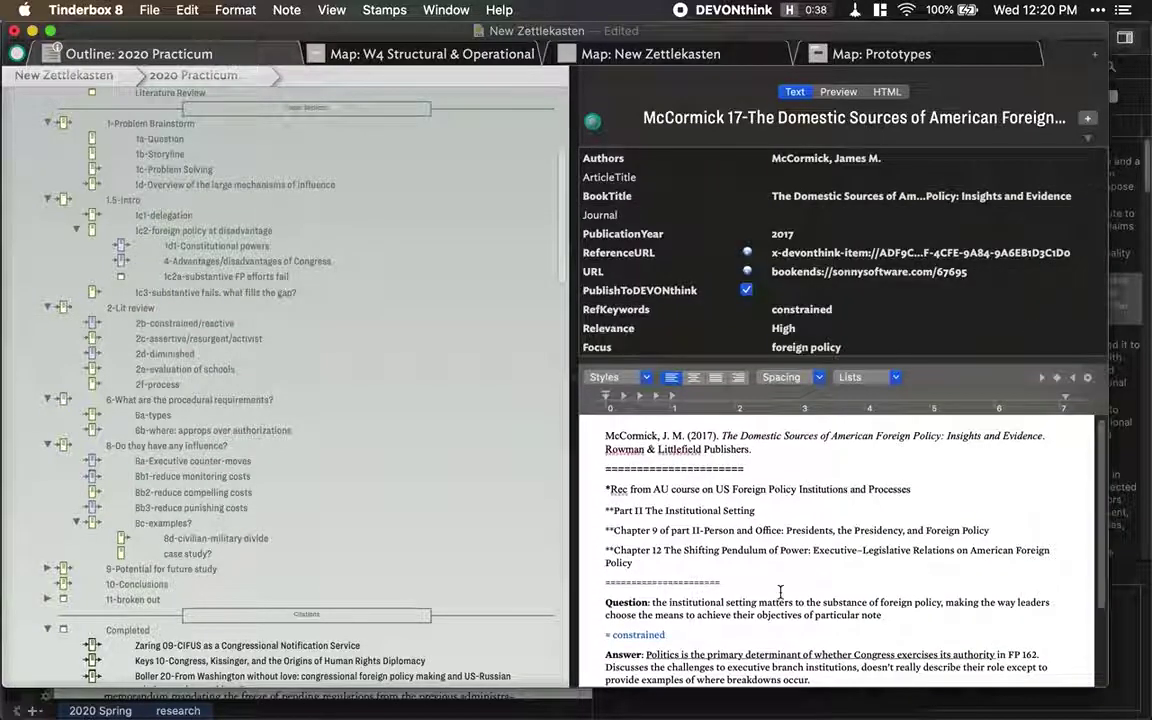
pyautogui.click(747, 253)
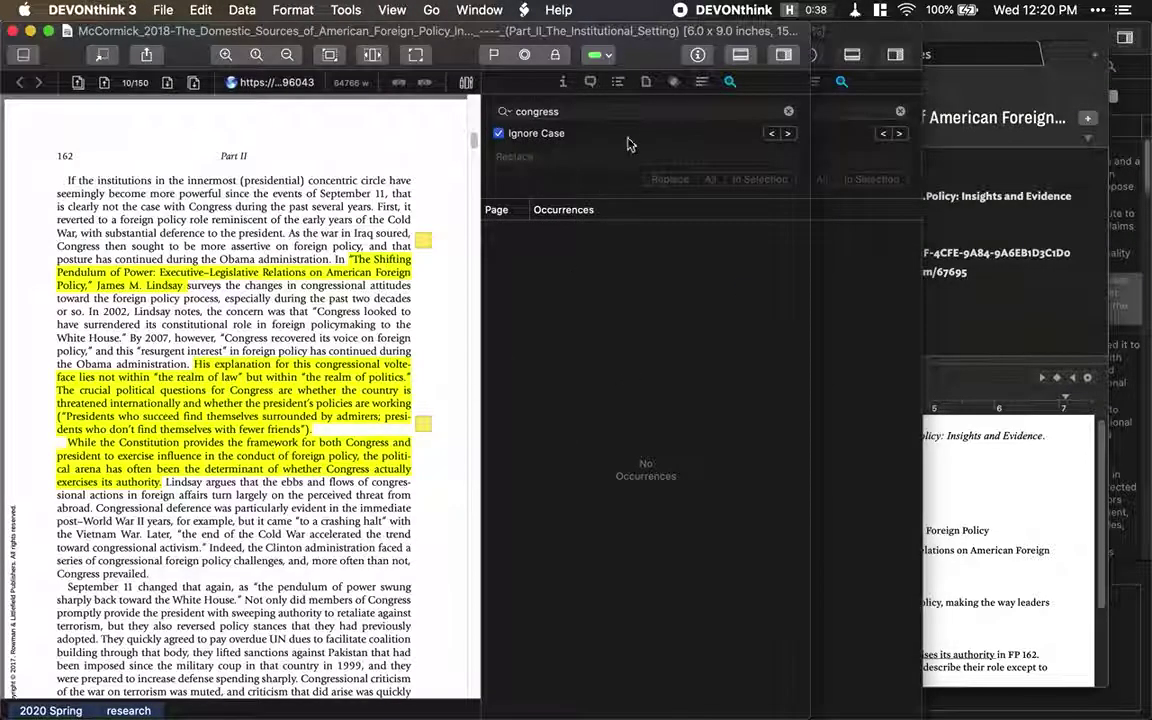
# List the McCormick PDF's annotations in DEVONthink, then switch back to Tinderbox
pyautogui.click(648, 82)
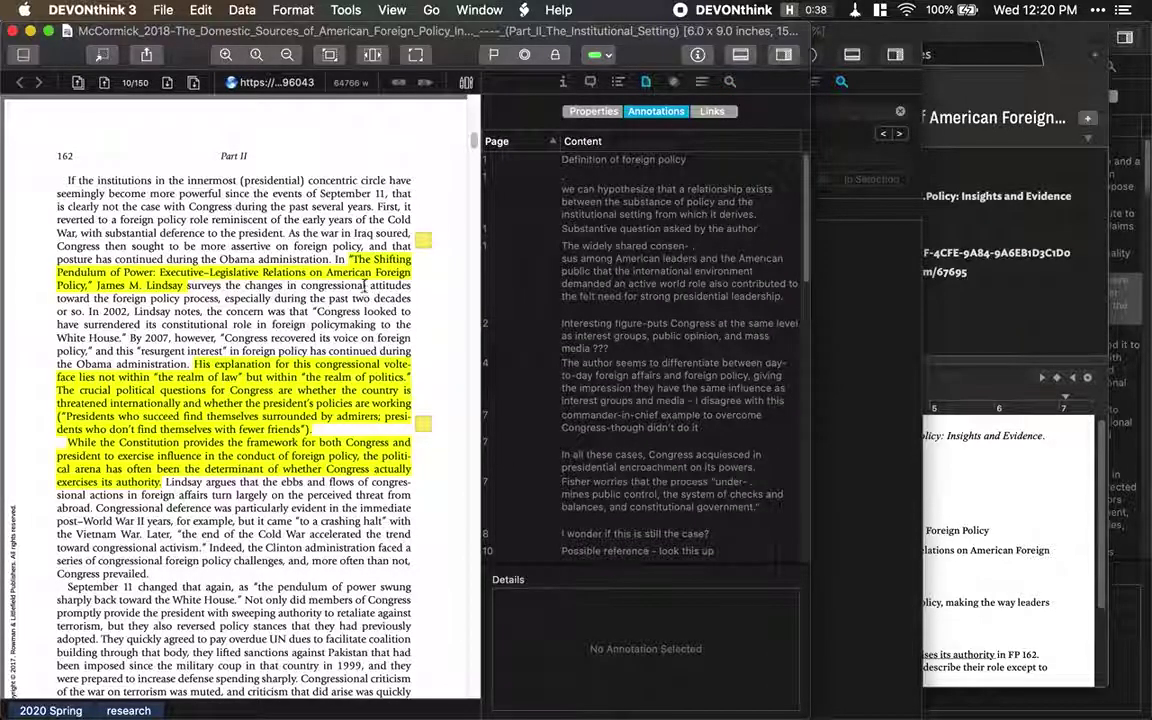
pyautogui.press('super+Tab')
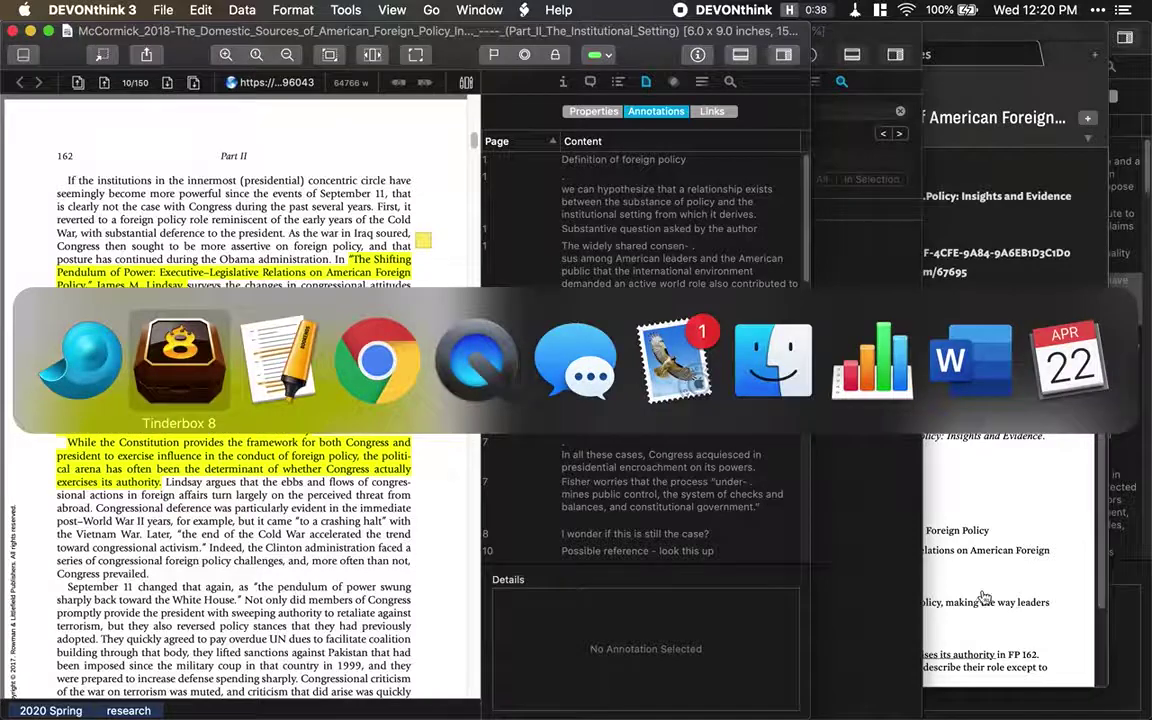